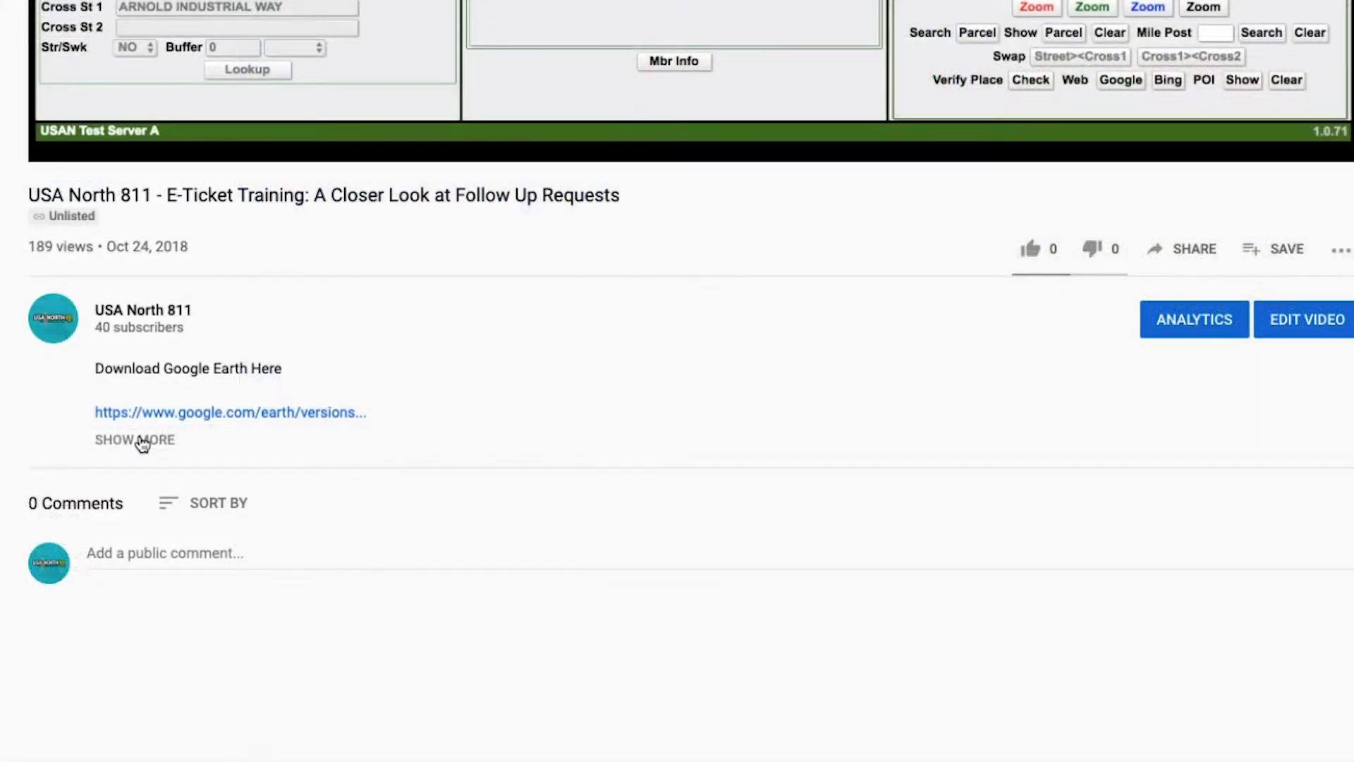
Follow the video description's google.com/earth/versions link to the Google Earth Pro on desktop section
click(137, 439)
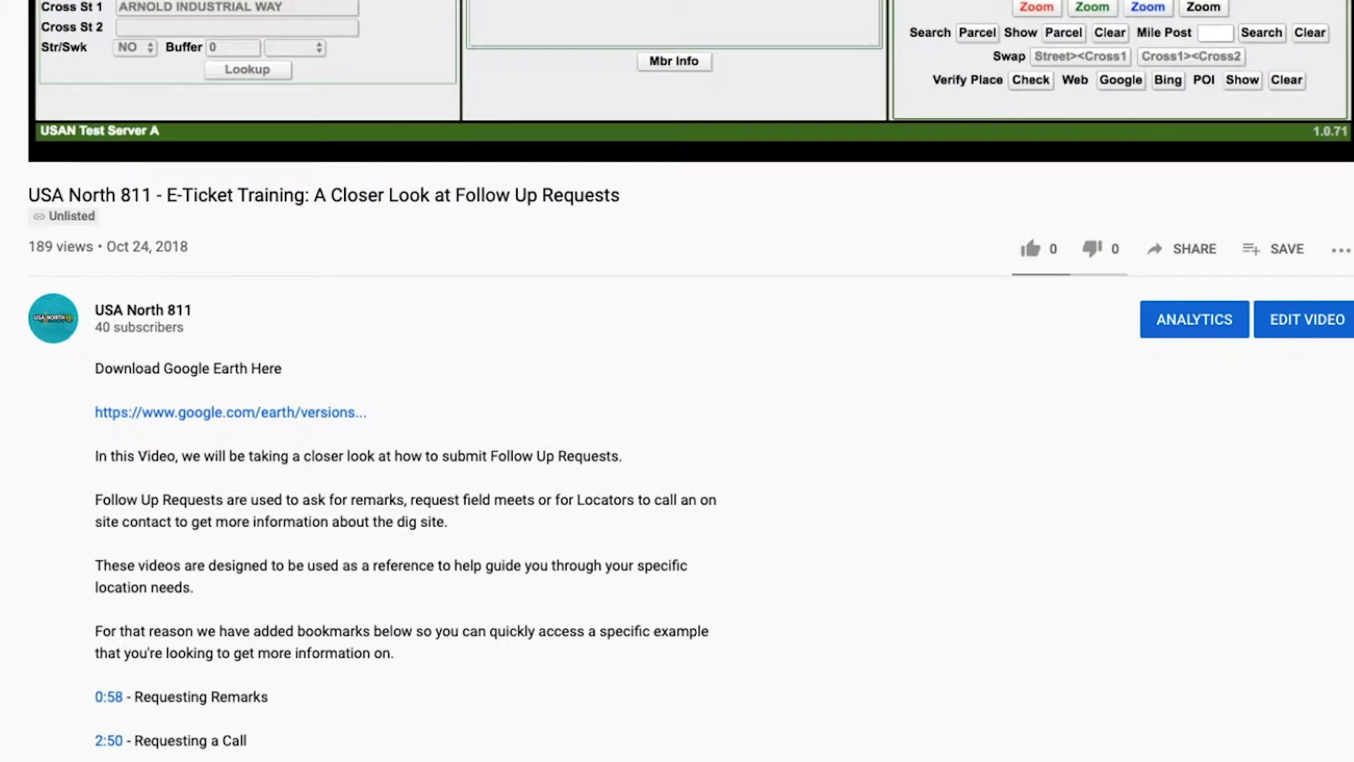
scroll(677, 423, down, 3)
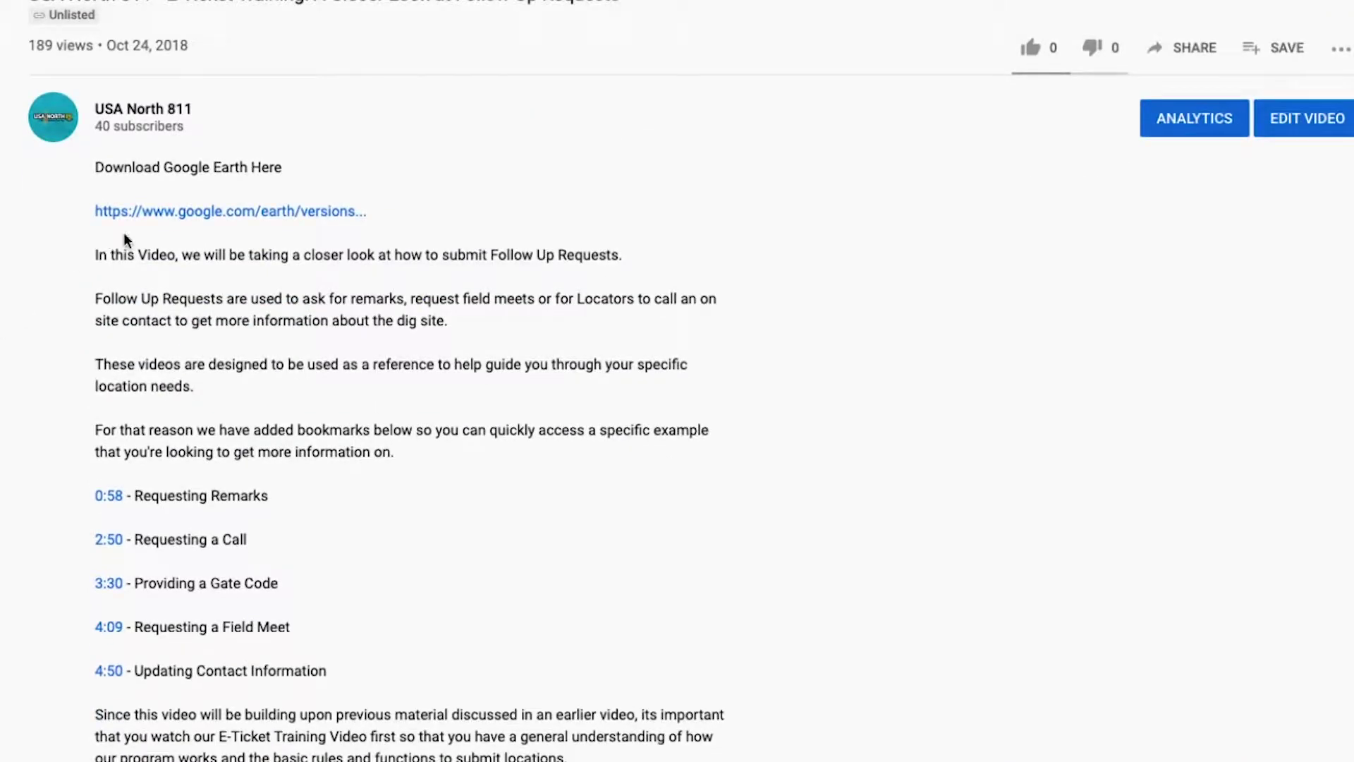
click(156, 215)
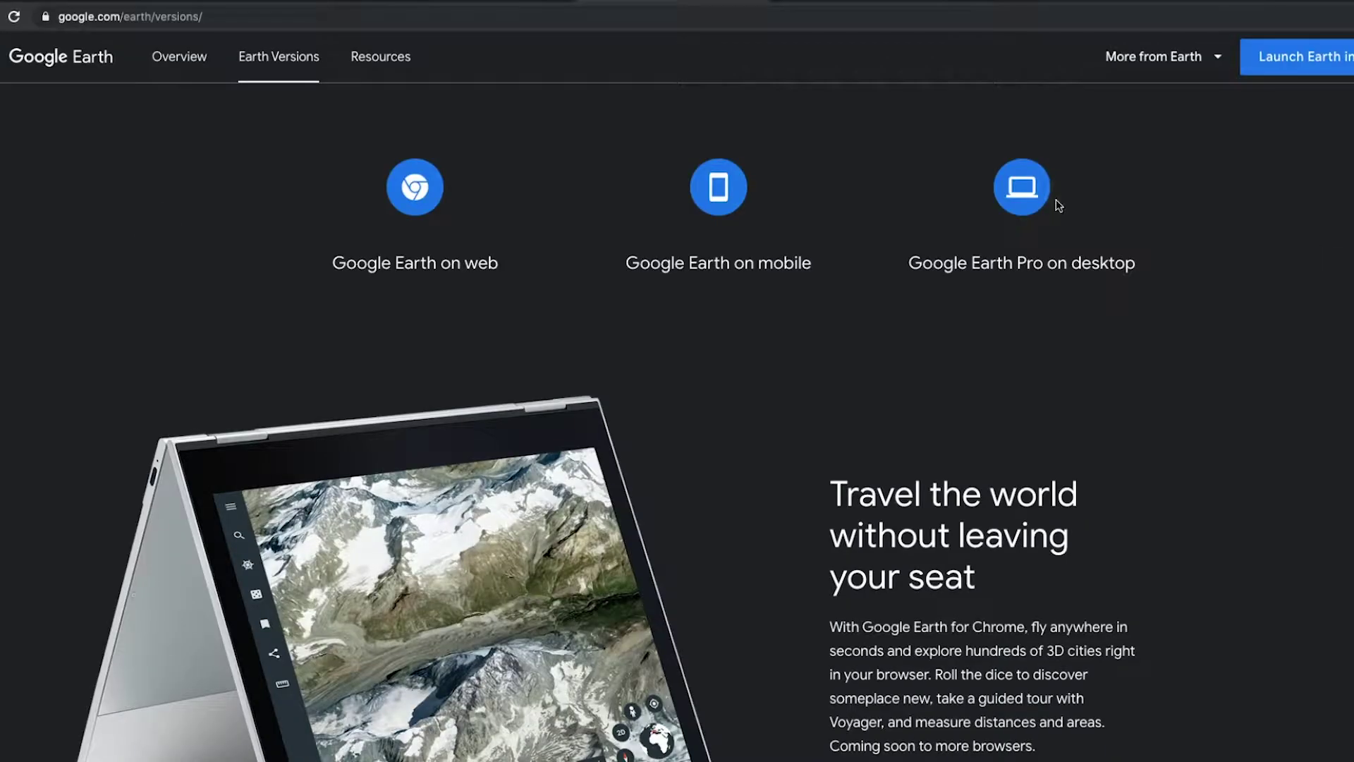
click(1022, 188)
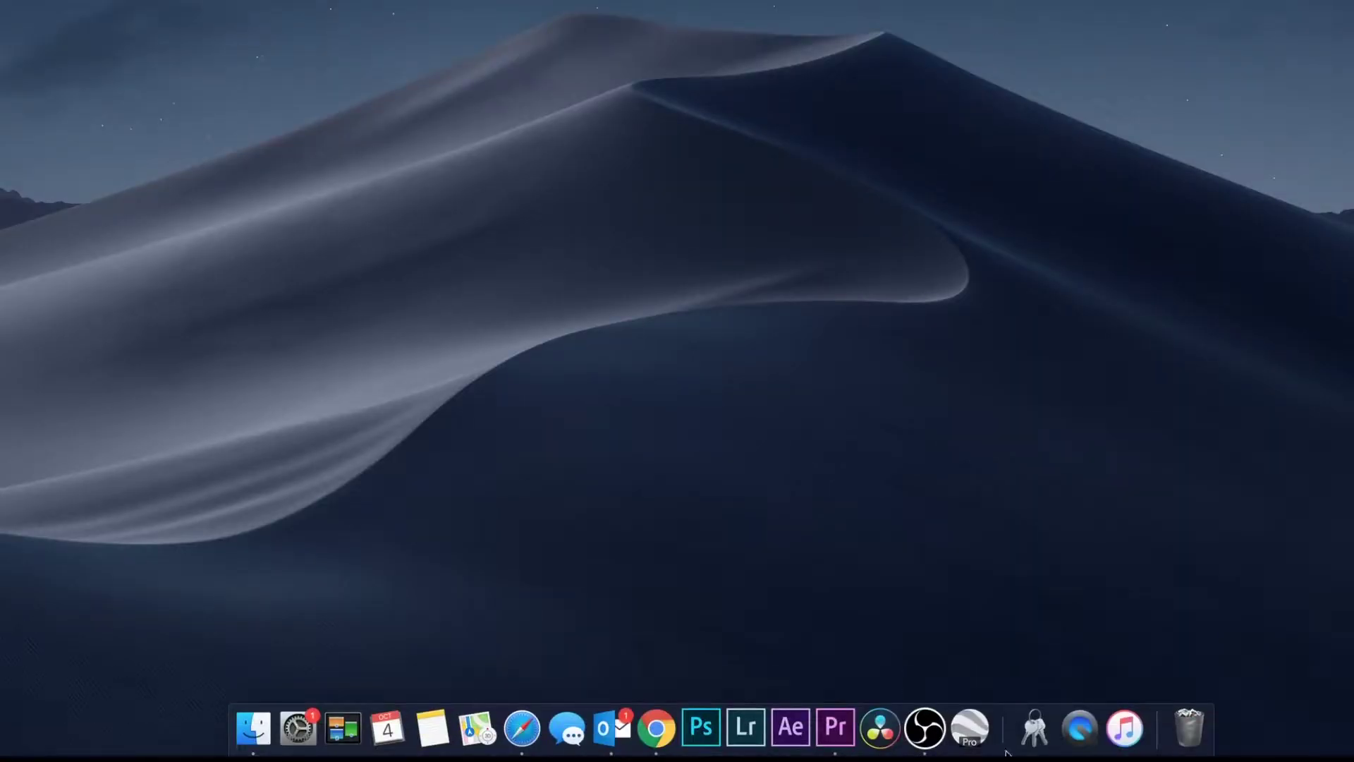
Launch Google Earth Pro from the Dock and dismiss its start-up tips
click(972, 730)
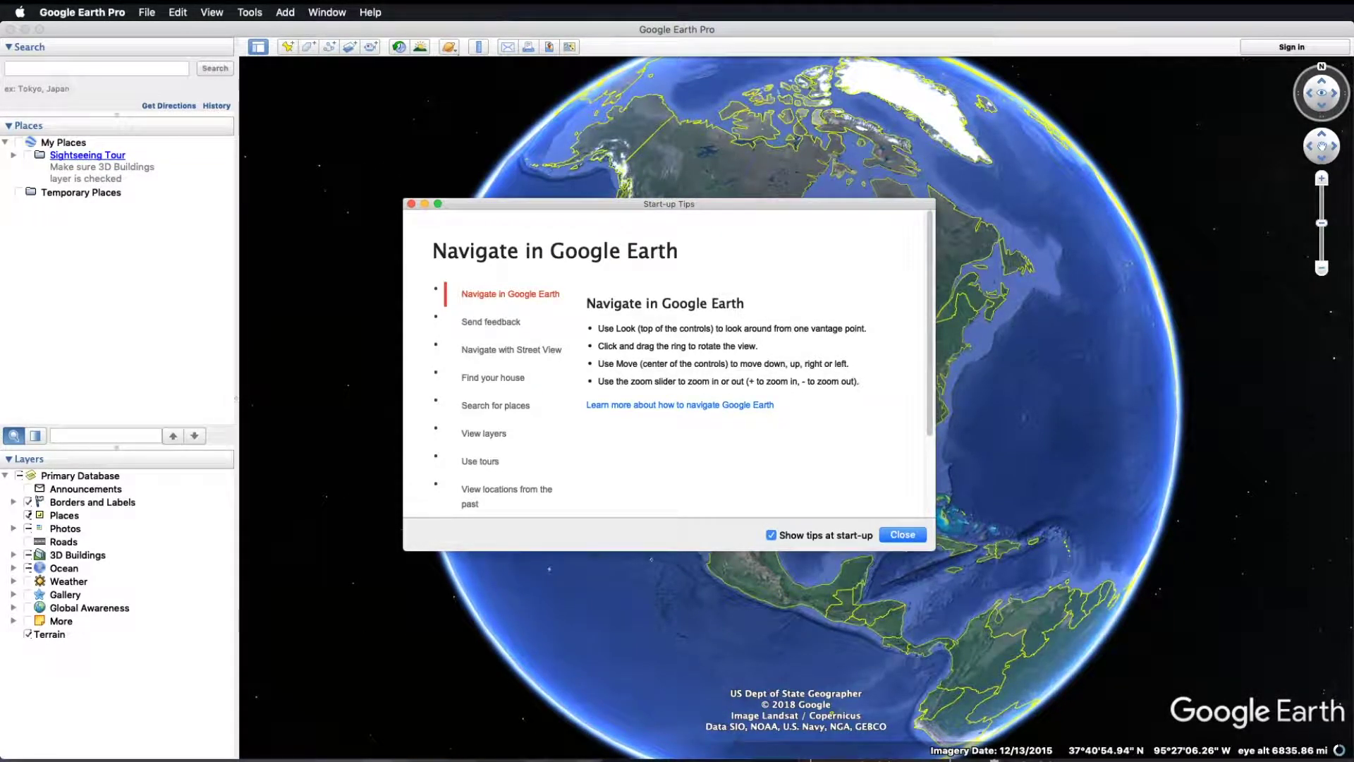
click(902, 535)
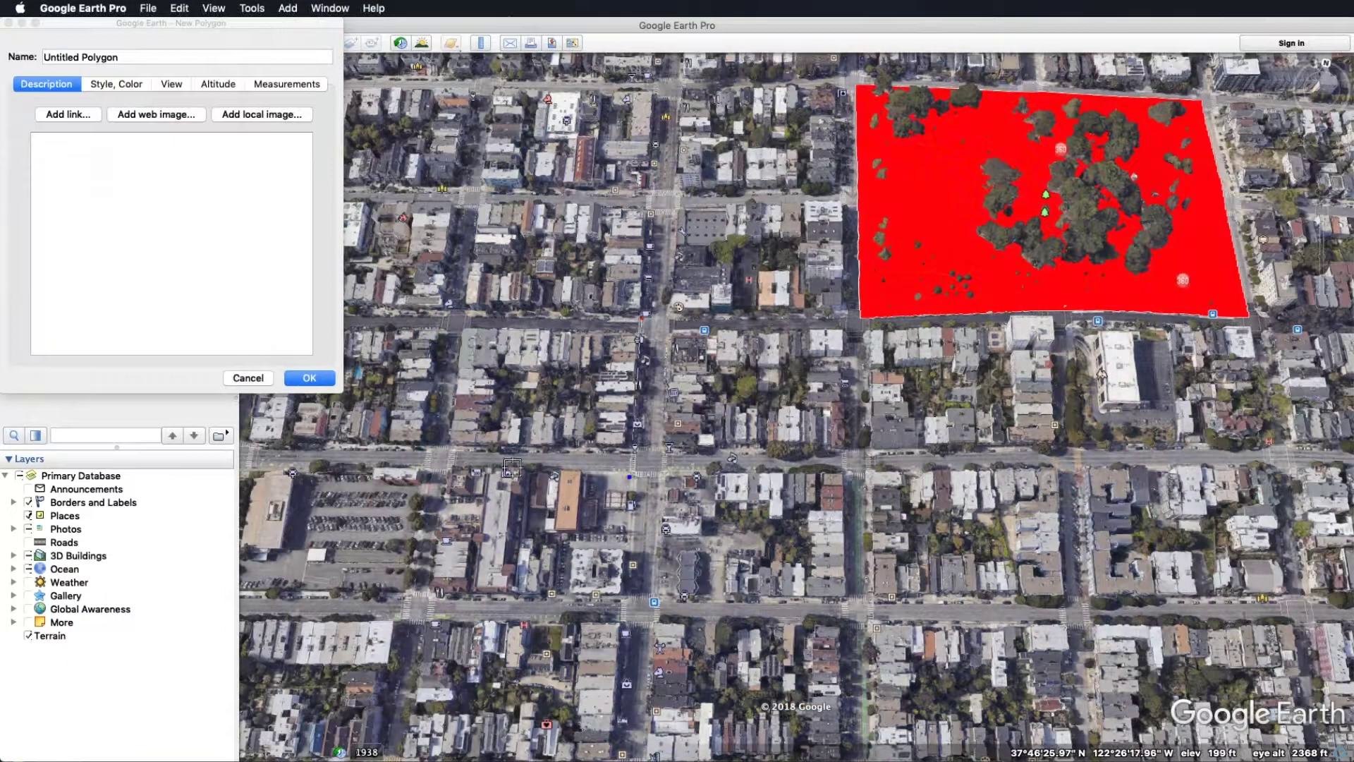
Extend the red polygon along the streets into an L-shape and straighten its corners and edges
click(850, 471)
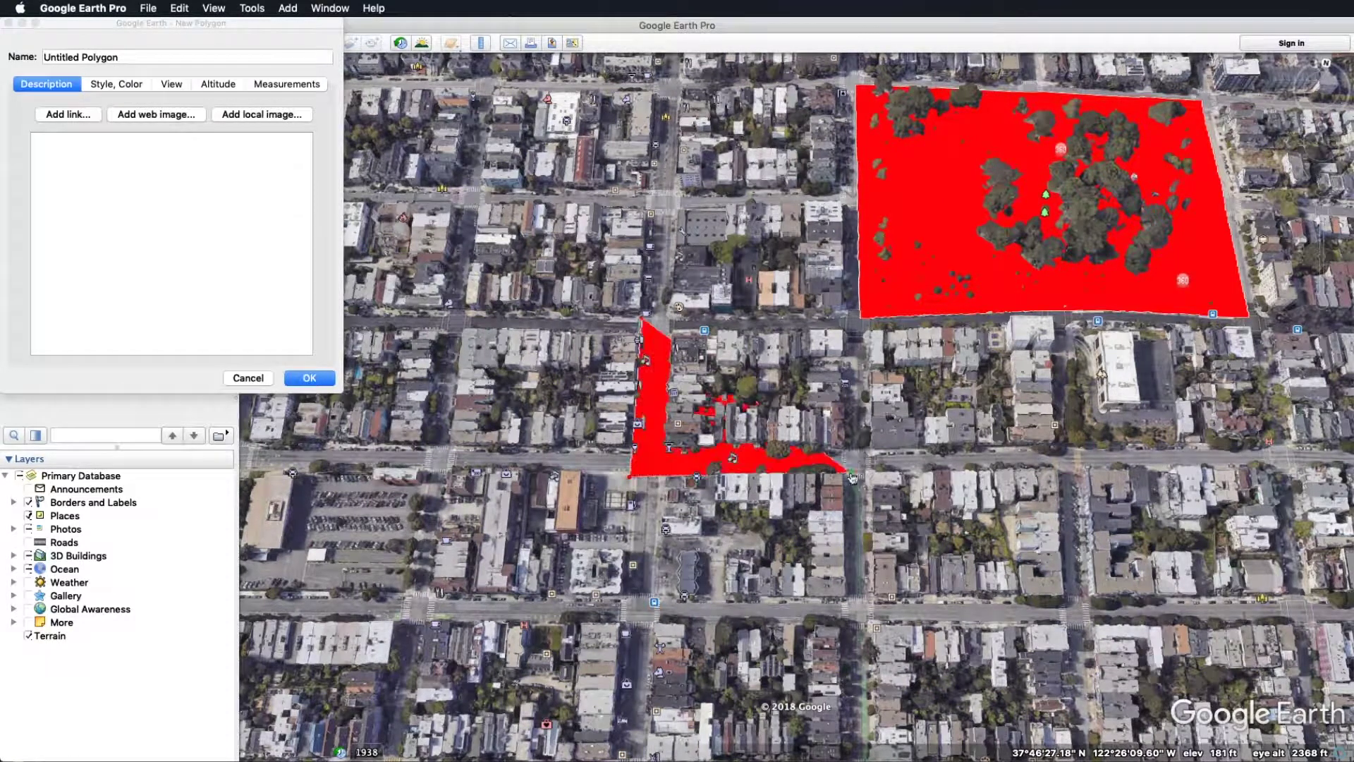
click(847, 625)
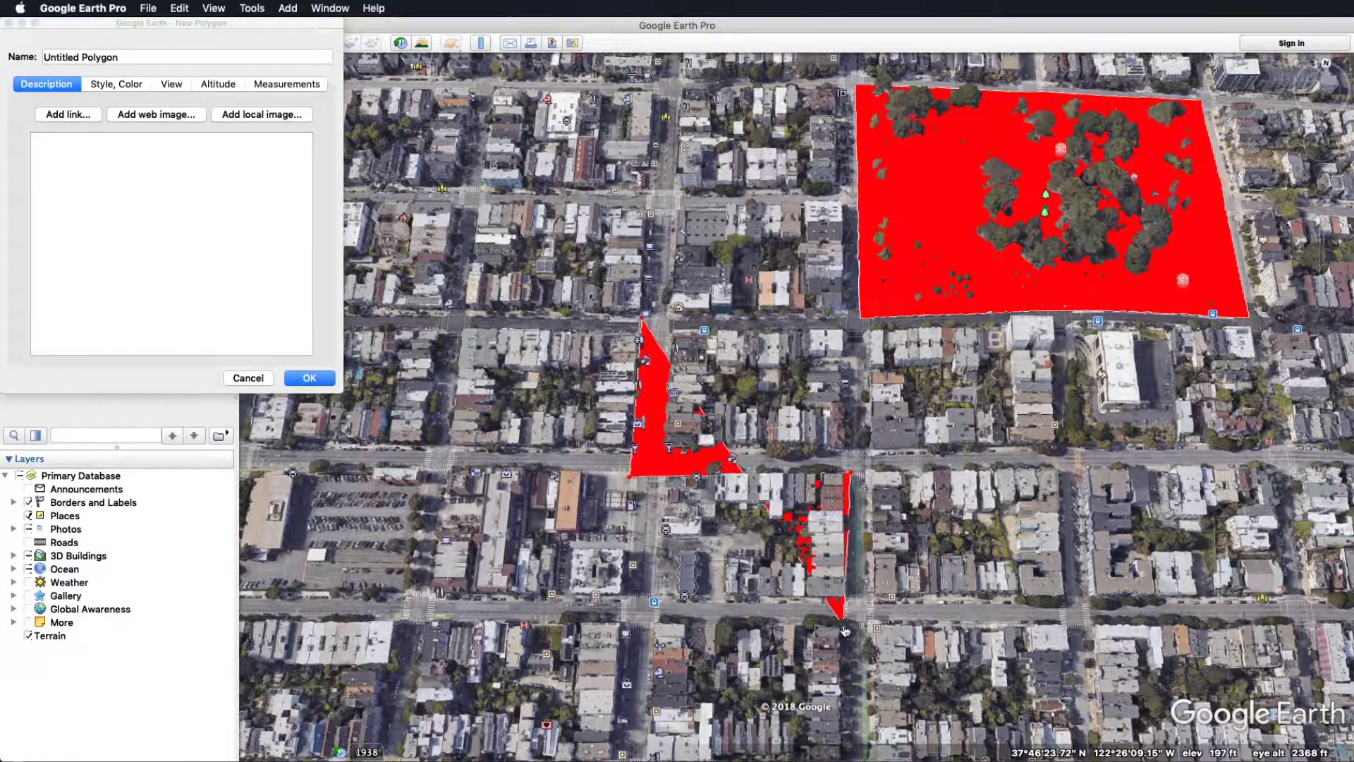
click(1060, 626)
drag(850, 471, 868, 448)
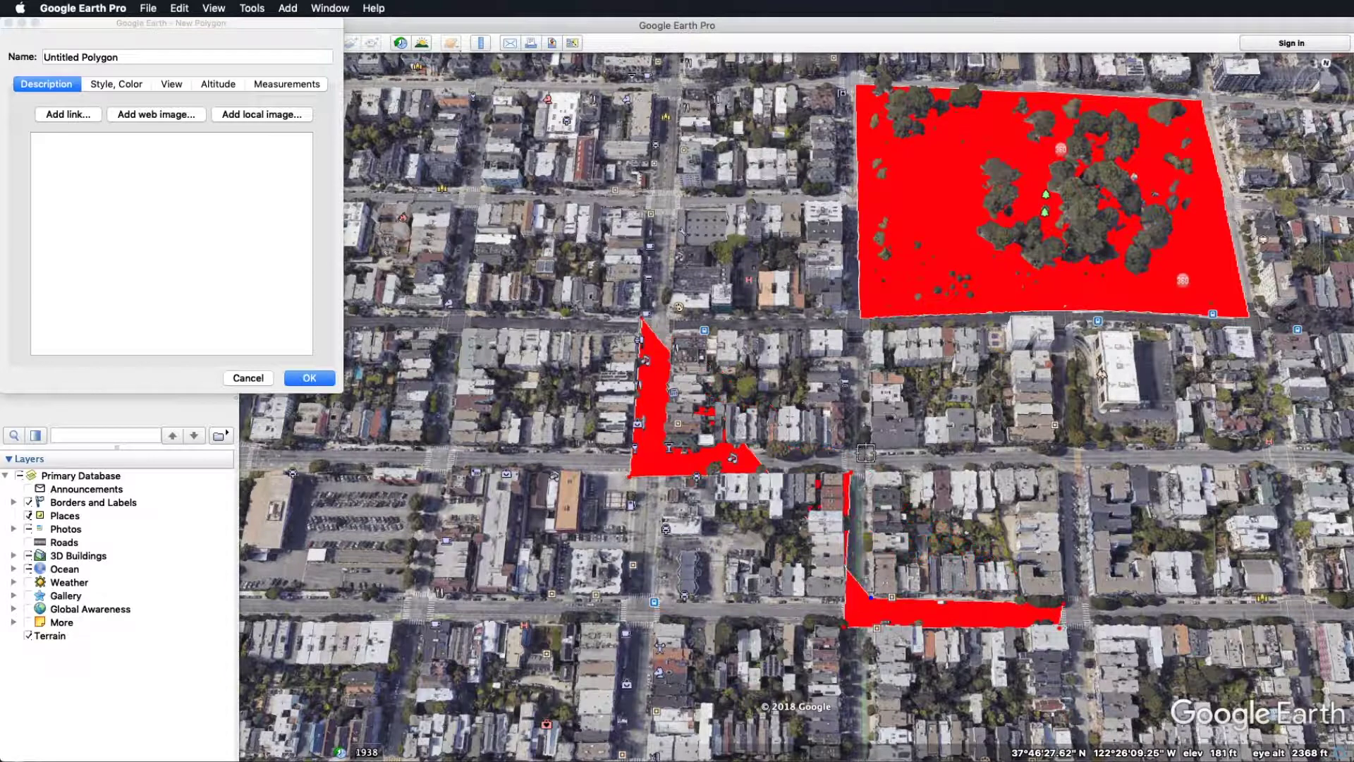
drag(680, 449, 669, 448)
drag(671, 331, 671, 319)
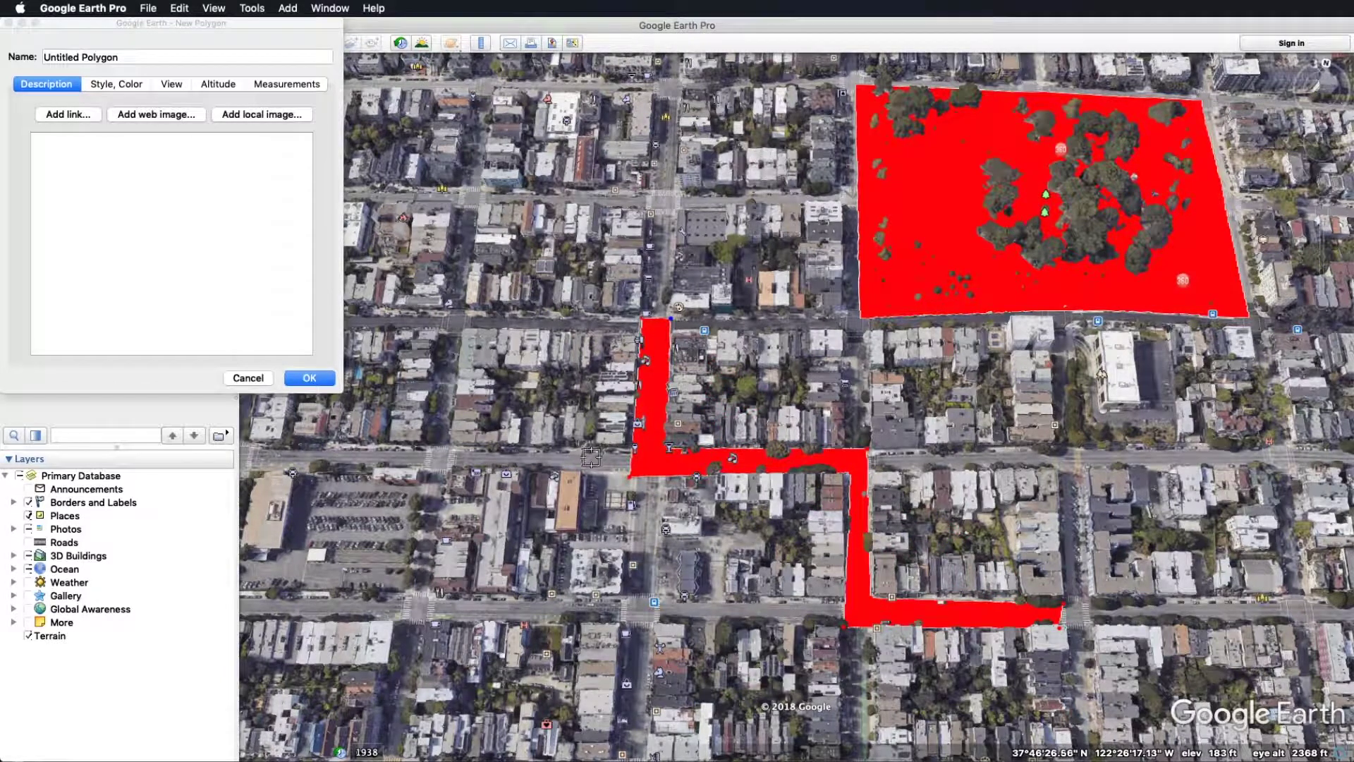
drag(857, 479, 869, 450)
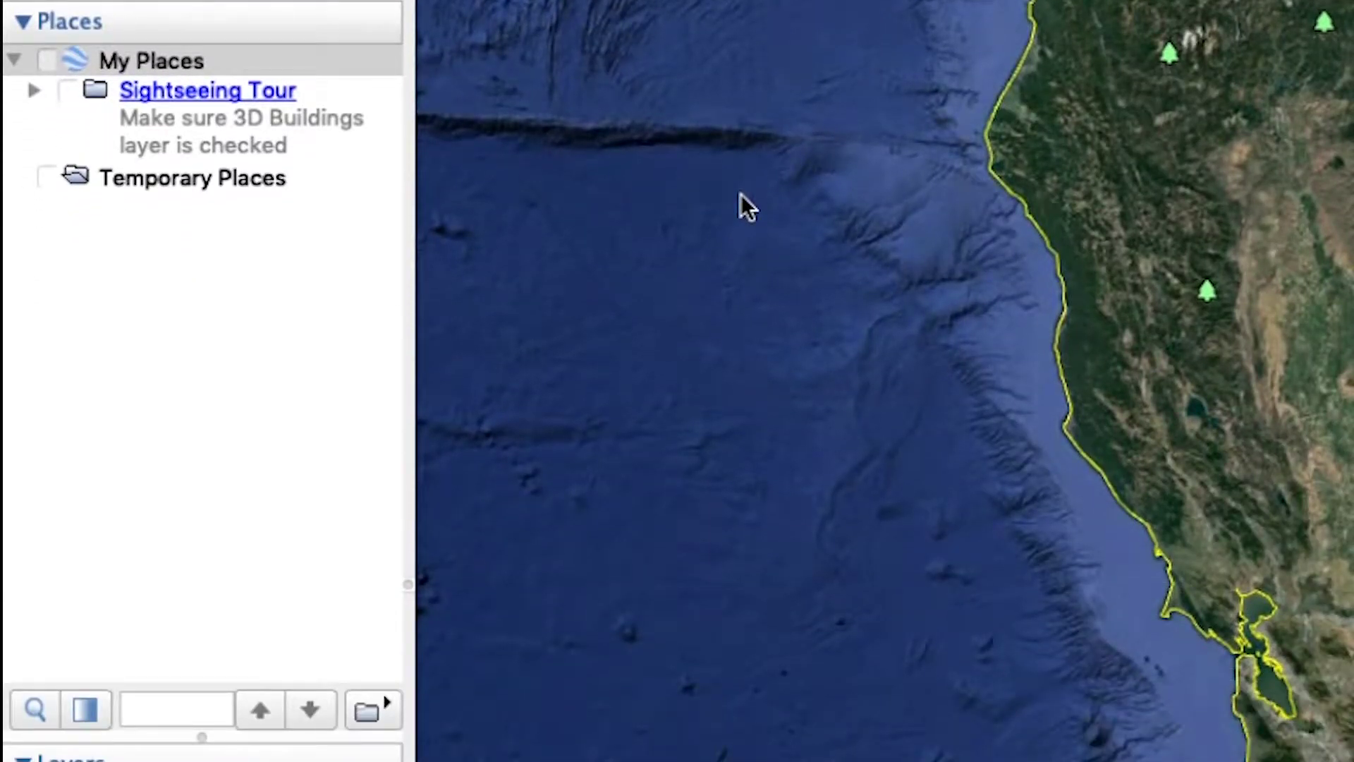
Create a new folder under My Places named 'USANORTH811 Service Area'
right_click(128, 59)
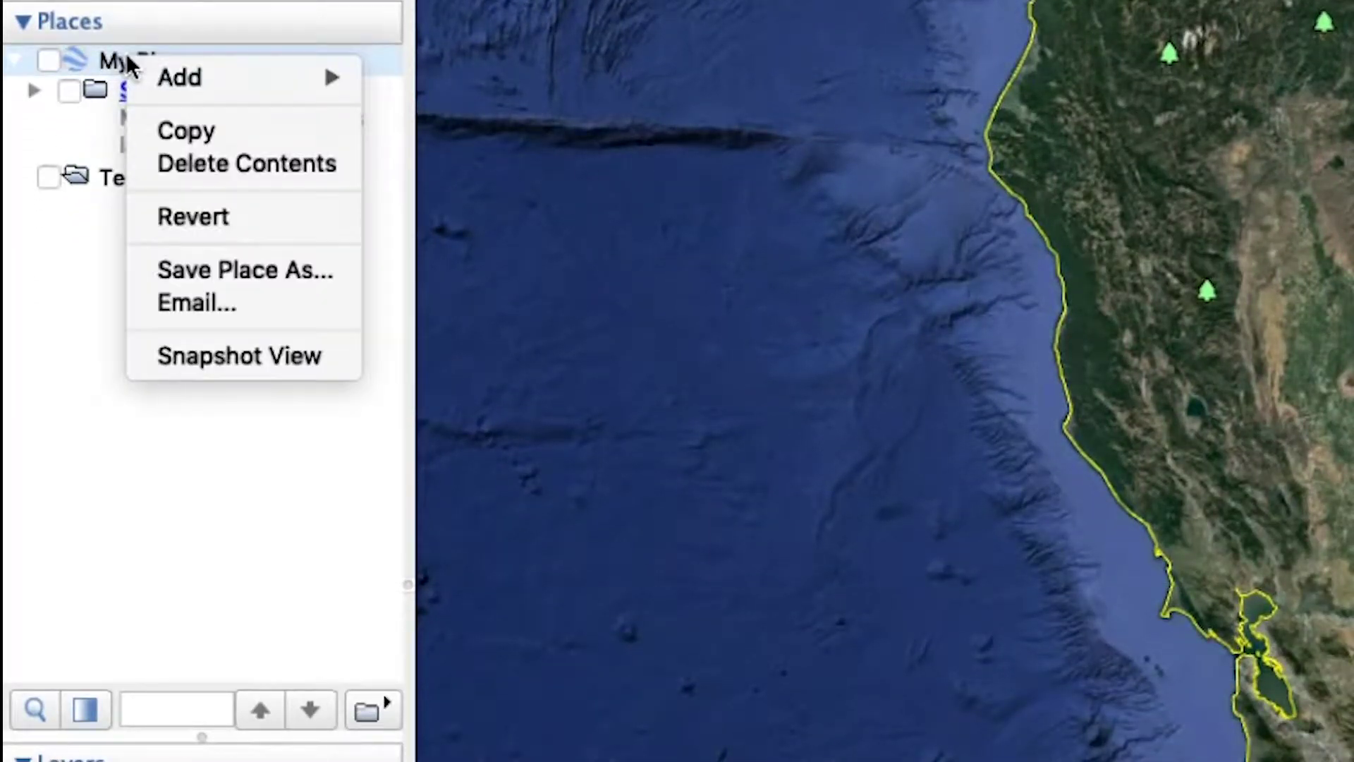
mouse_move(160, 85)
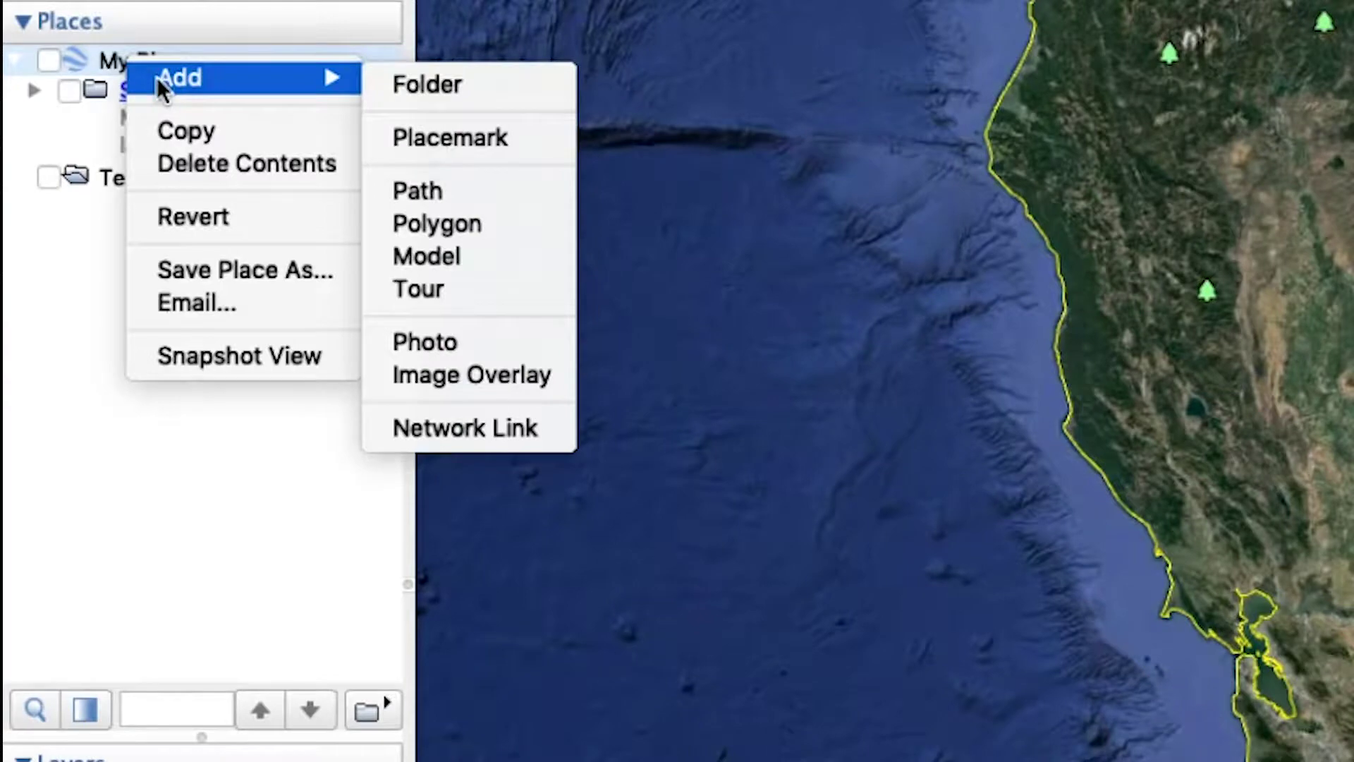
click(433, 84)
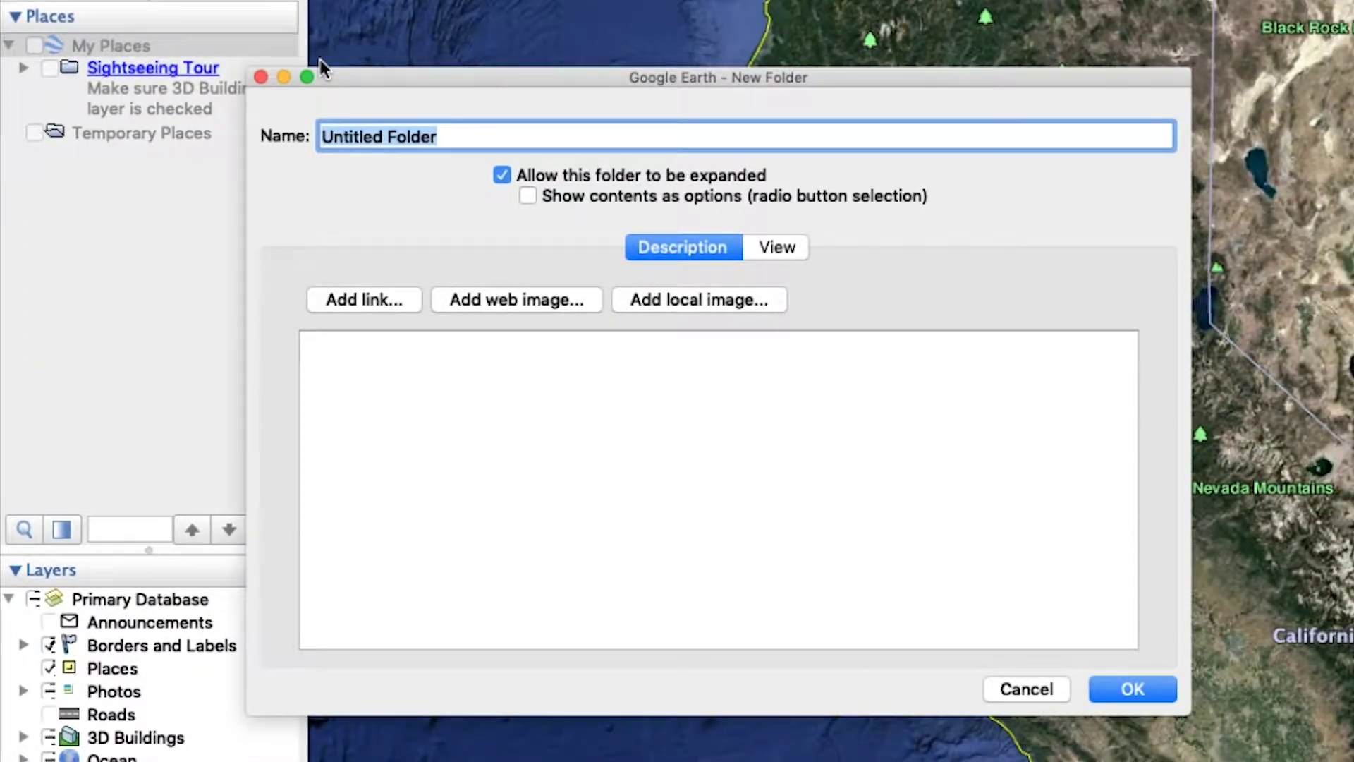
text(USANORTH811 Service Area)
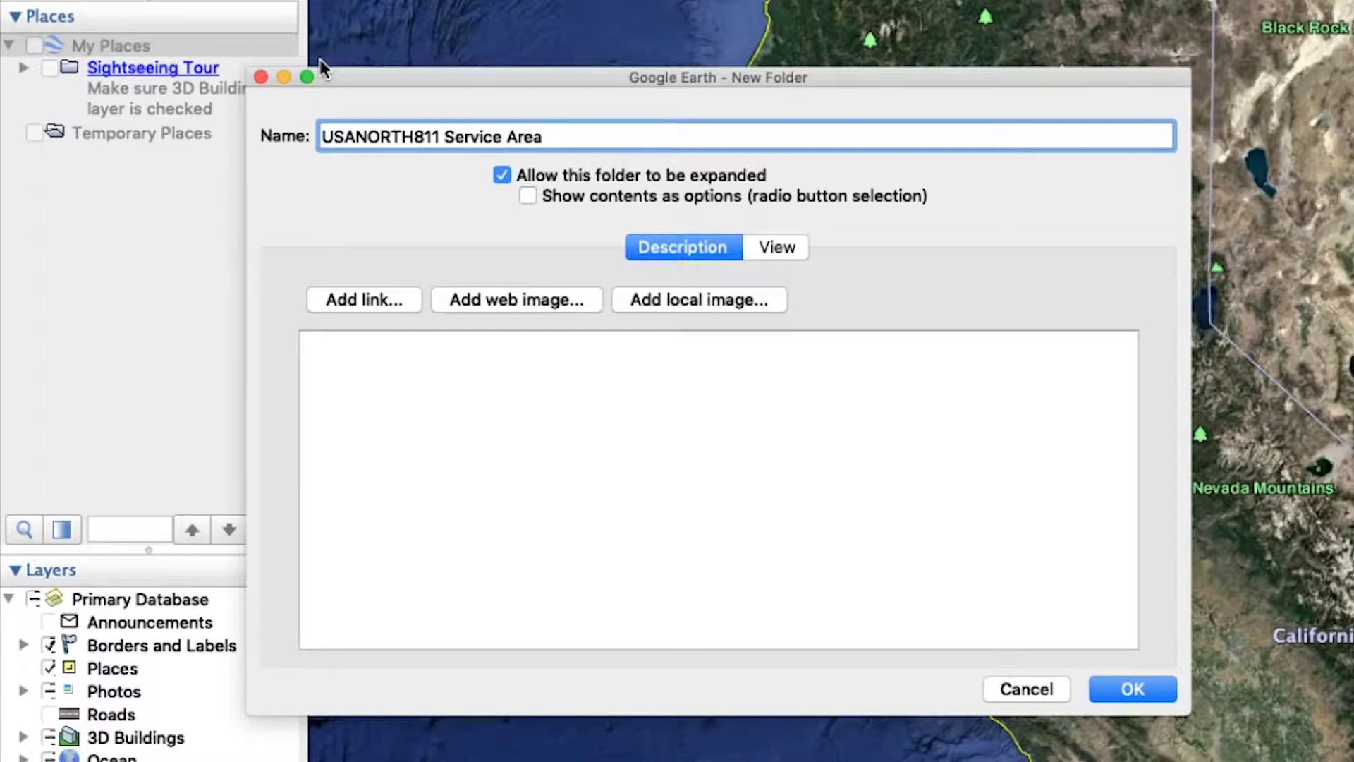
click(1132, 690)
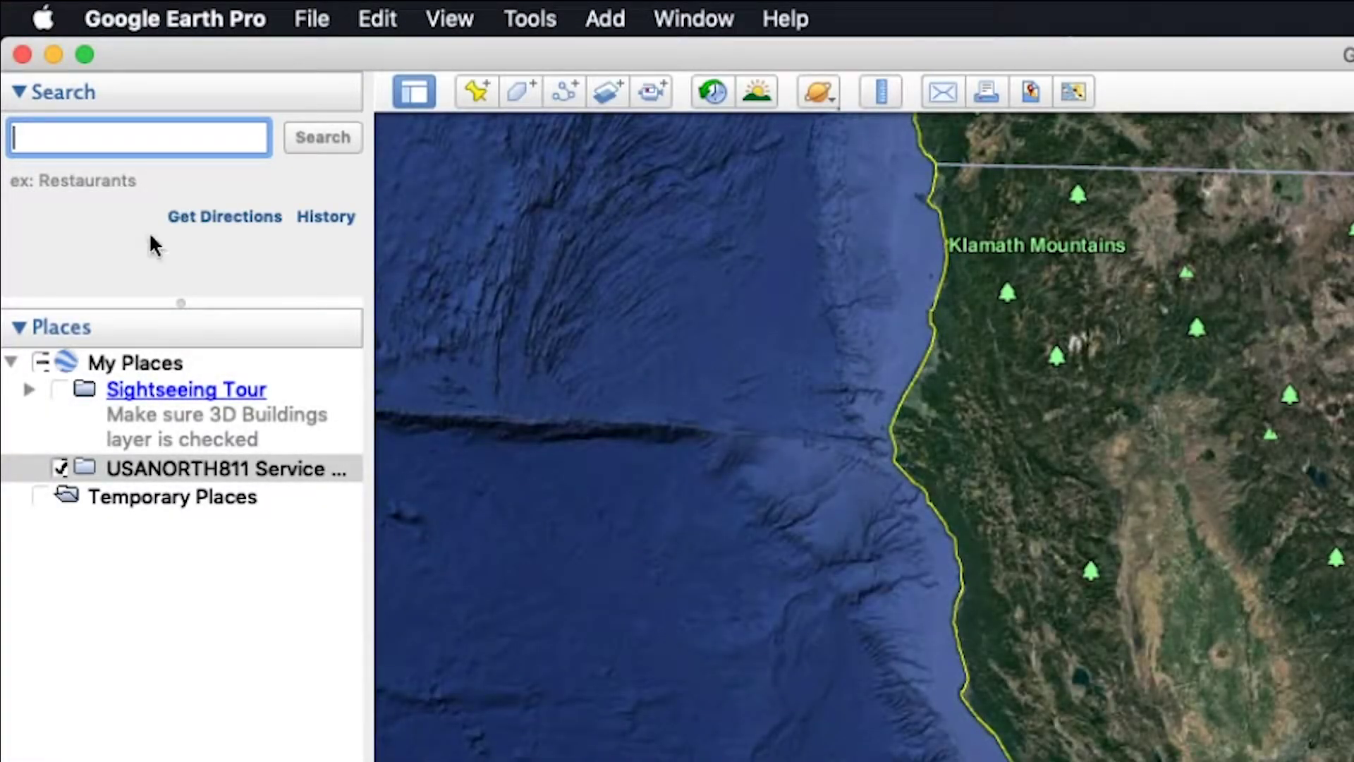
Search 'usa north 811' and fly to the Concord, California result
text(usa north 811)
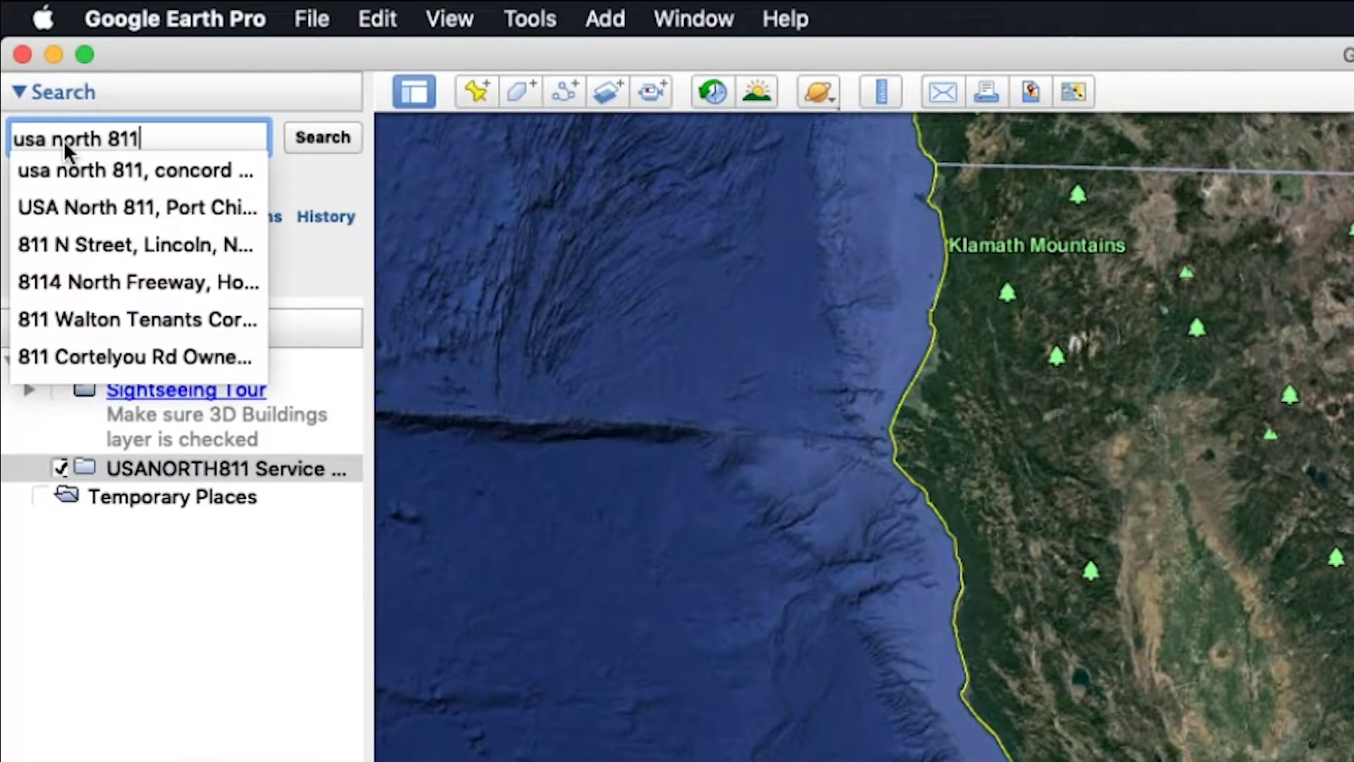
key(Down)
key(Return)
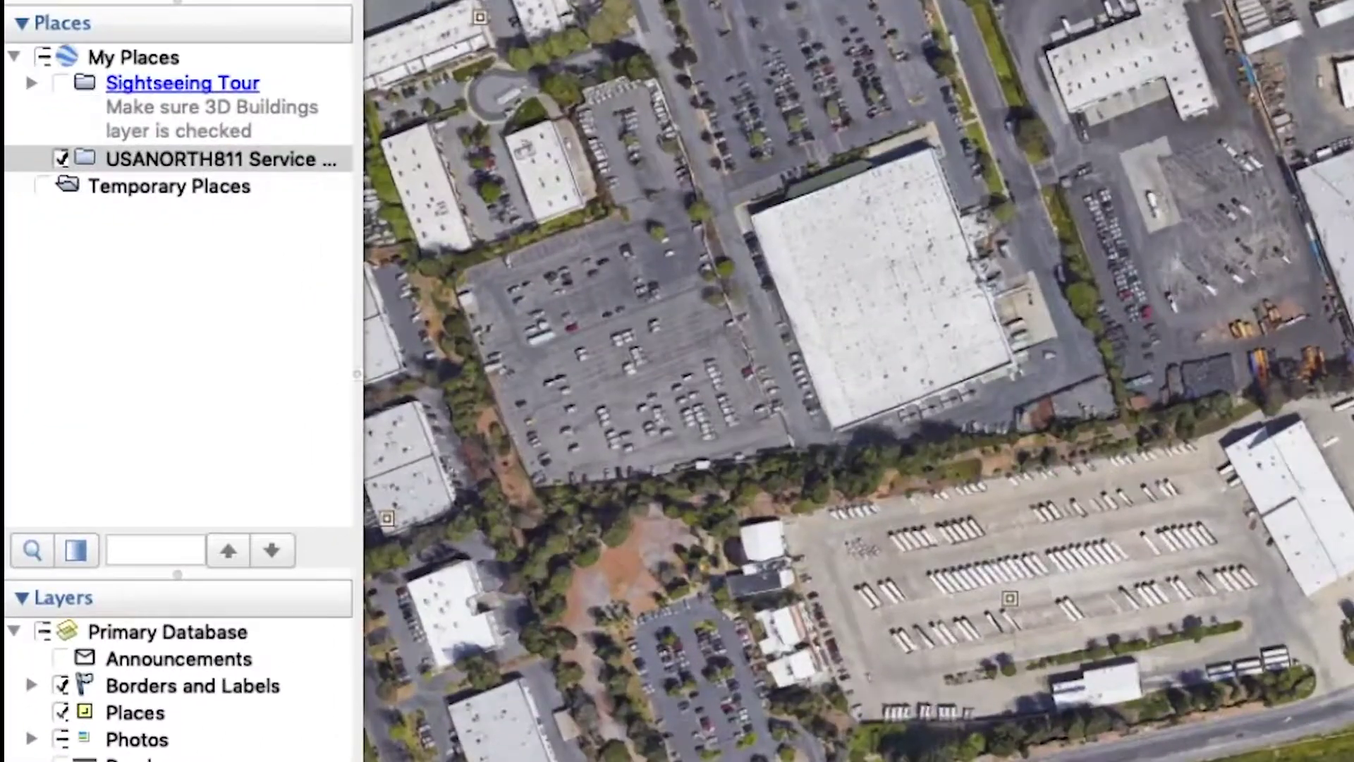
Add a new polygon inside the service area folder and place its first corners, removing the last one
right_click(145, 160)
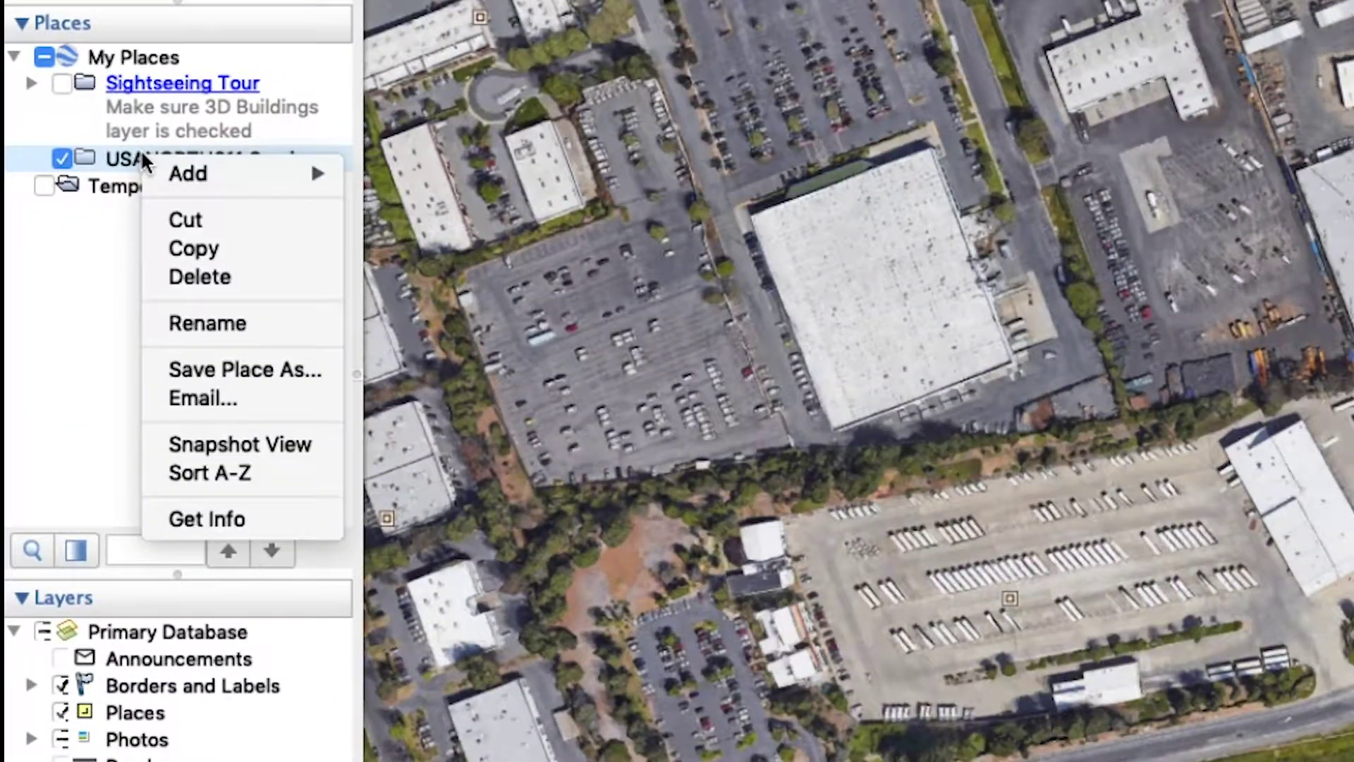
mouse_move(180, 173)
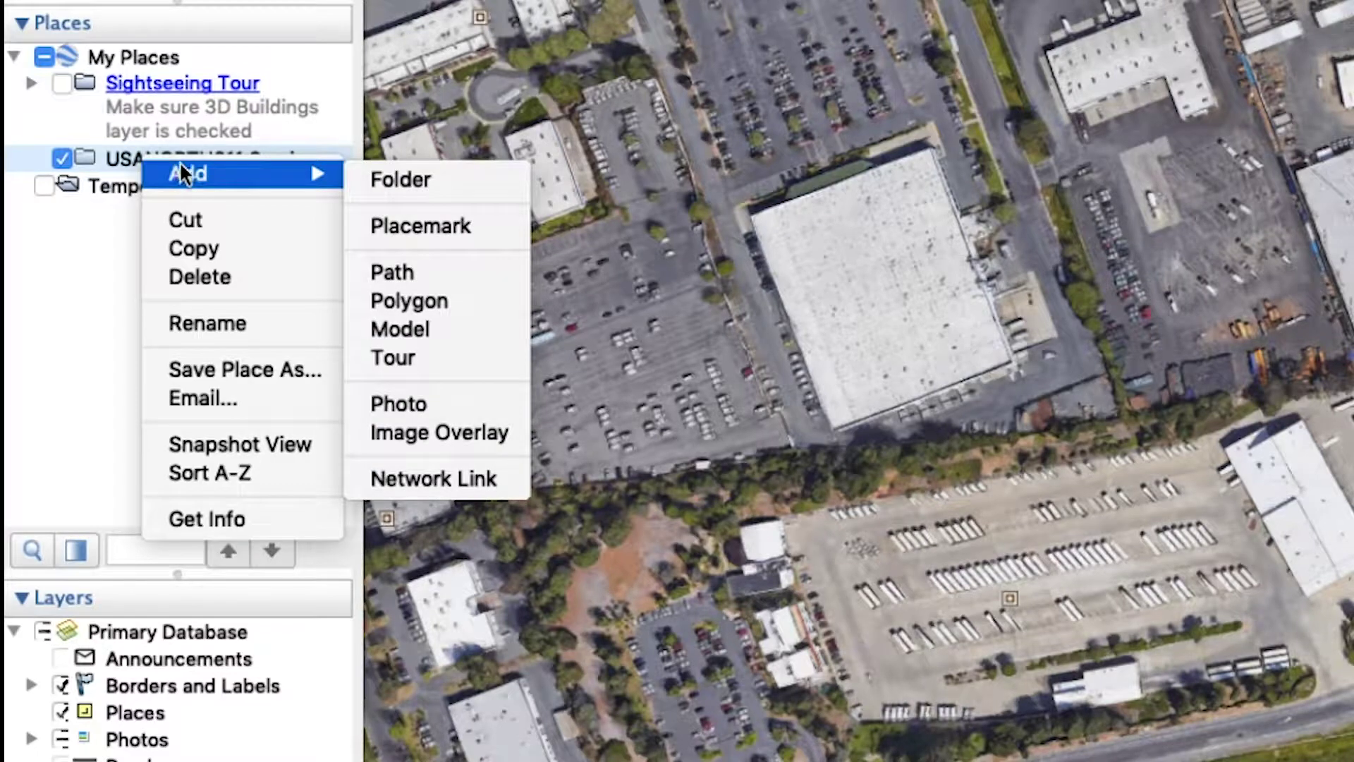
click(433, 303)
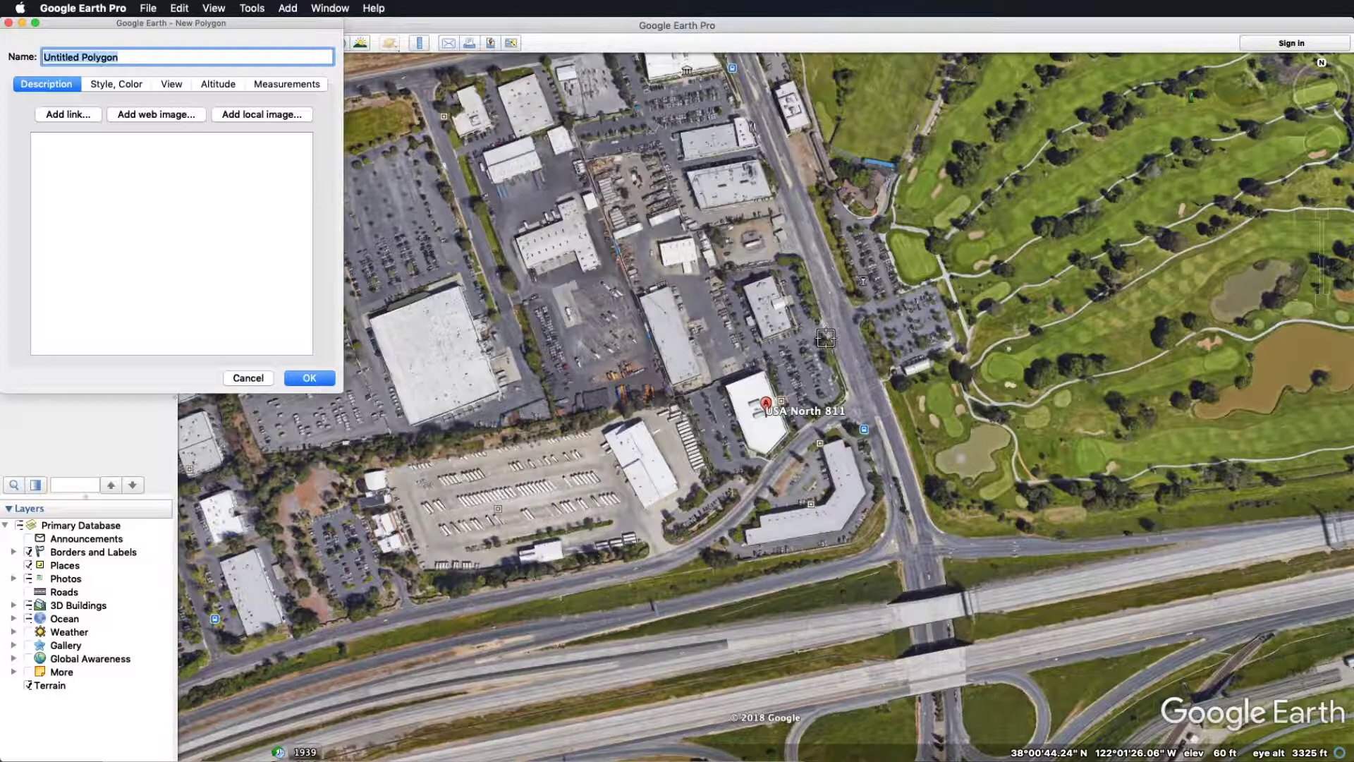
click(827, 337)
click(599, 408)
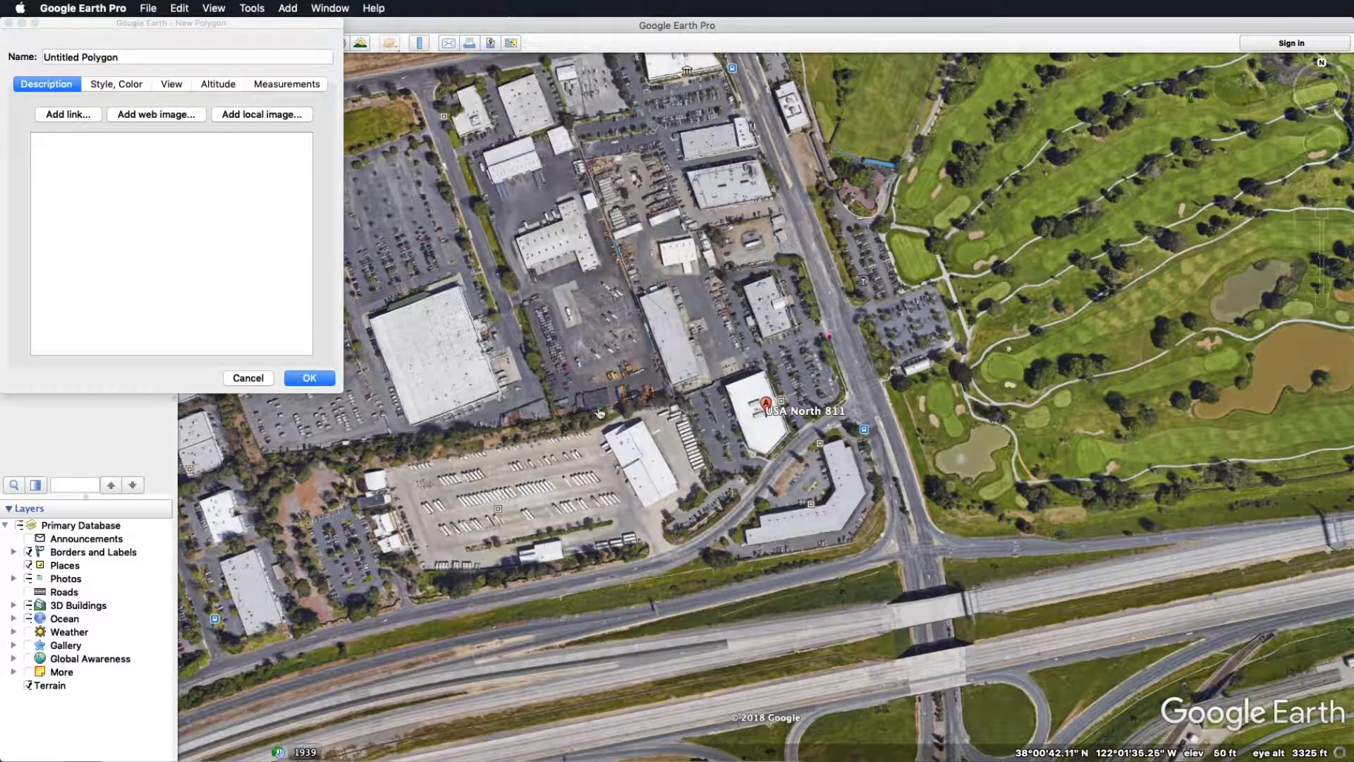
click(642, 486)
right_click(649, 498)
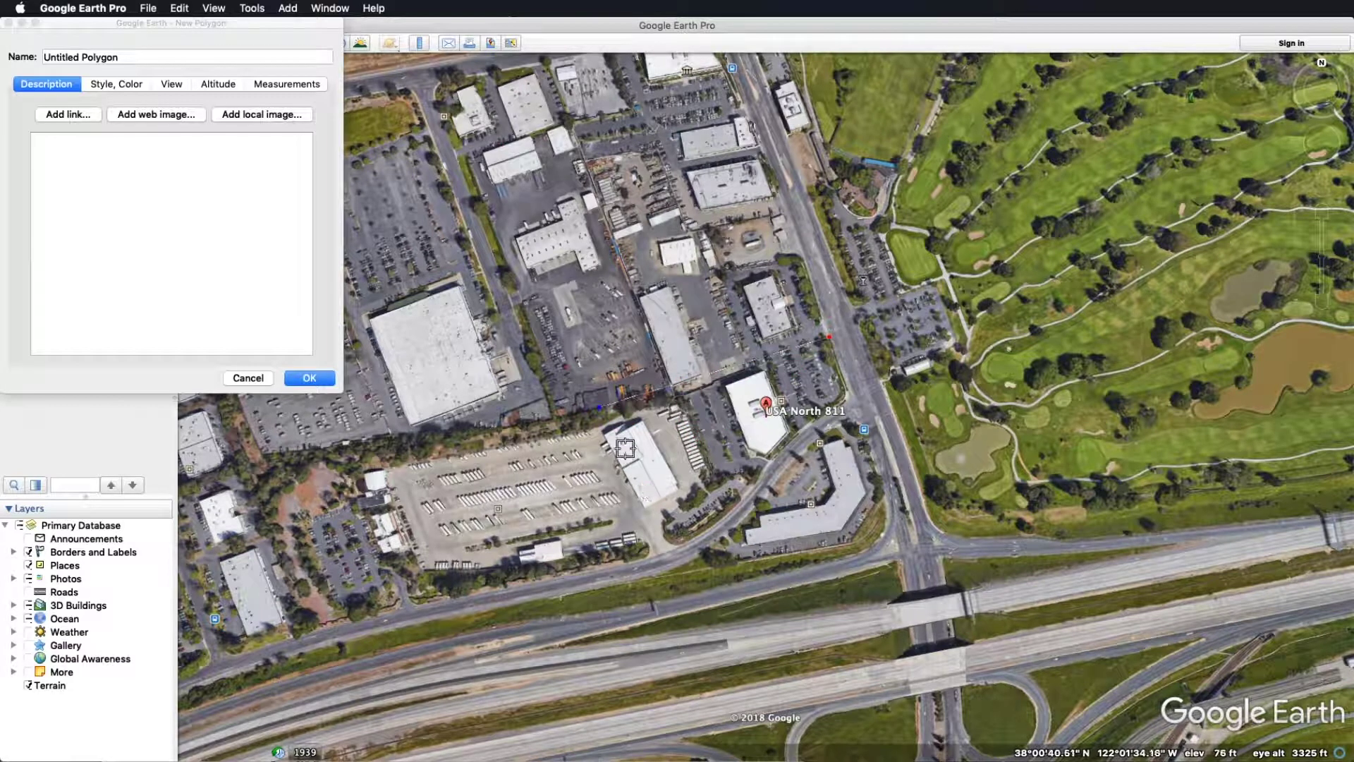
Trace the polygon around the USA North 811 lot along the road, dropping the misplaced corner
click(716, 486)
mouse_move(716, 488)
mouse_down()
mouse_move(751, 483)
mouse_move(779, 457)
mouse_up()
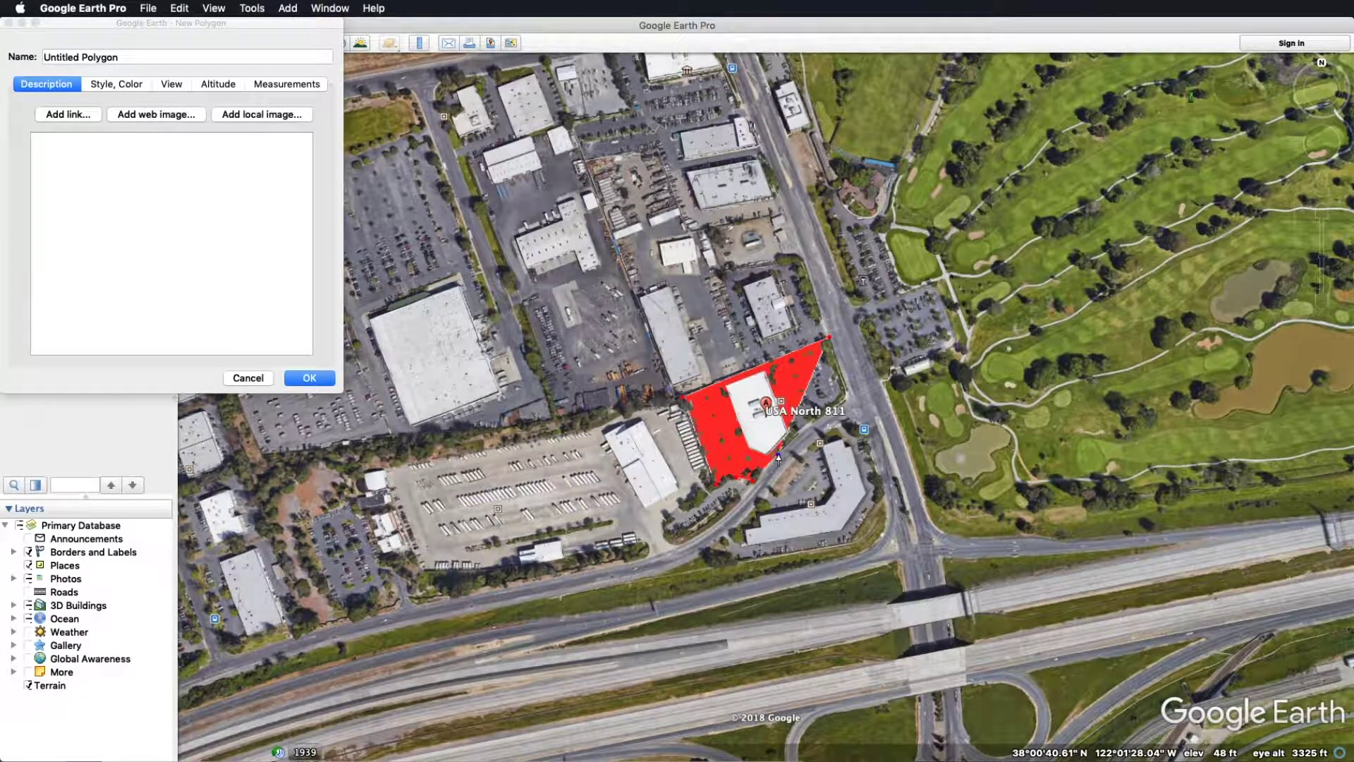
click(956, 365)
right_click(956, 365)
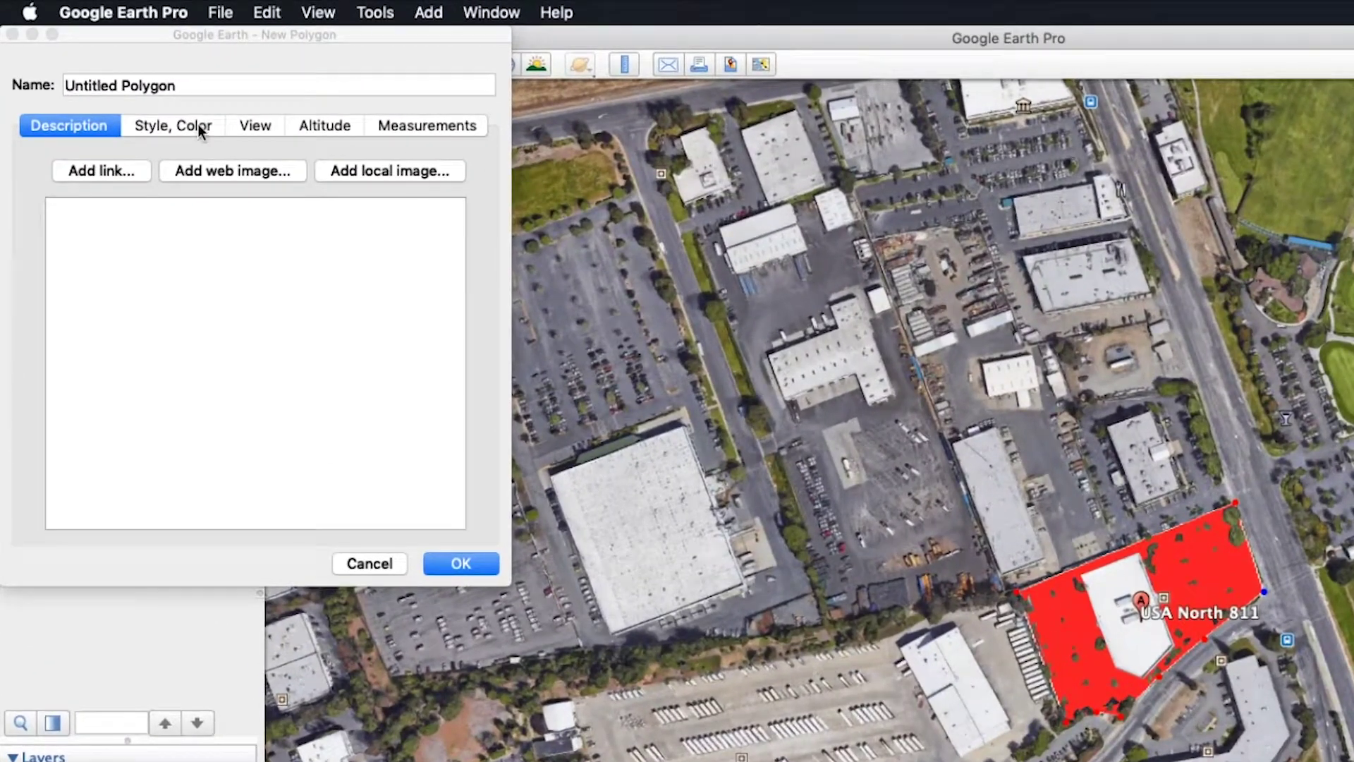
click(114, 86)
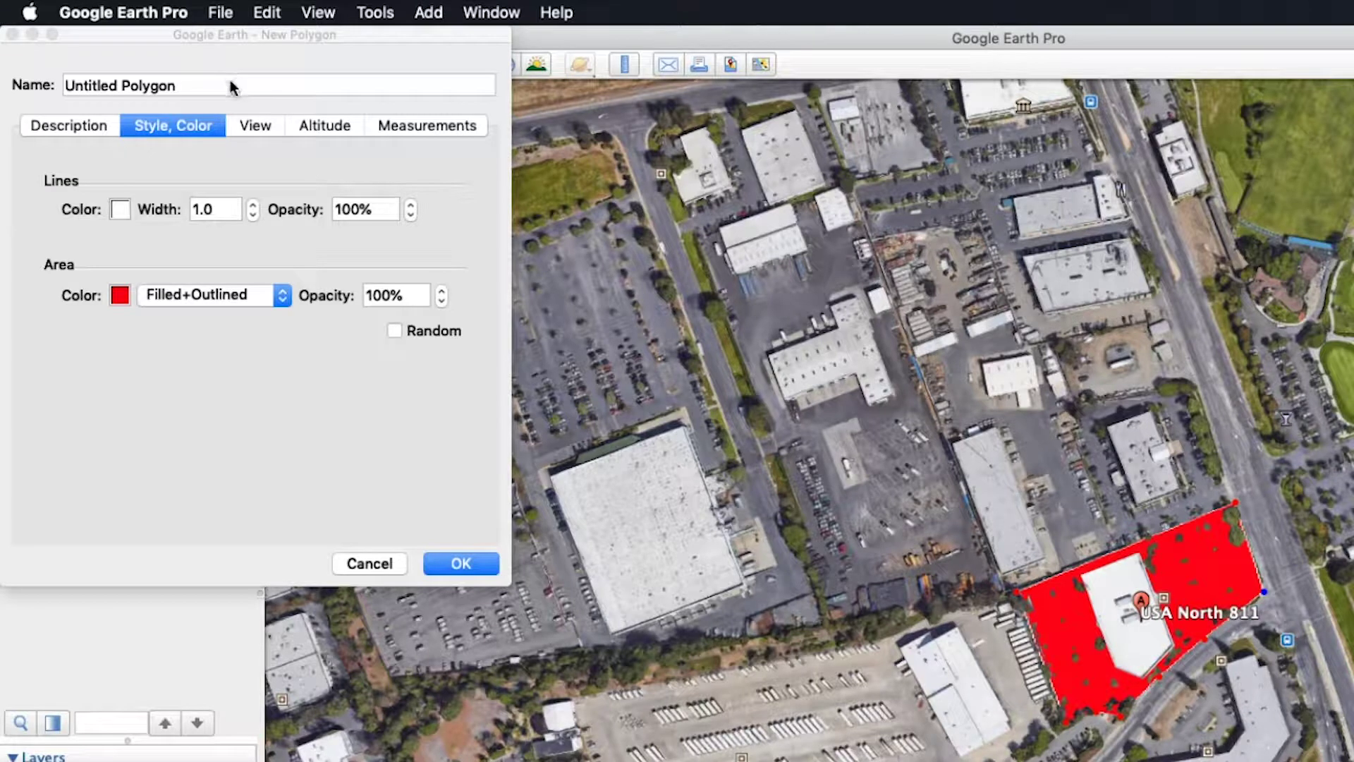
Rename the polygon to 'Service Area 1' and create it
click(103, 127)
drag(187, 87, 61, 90)
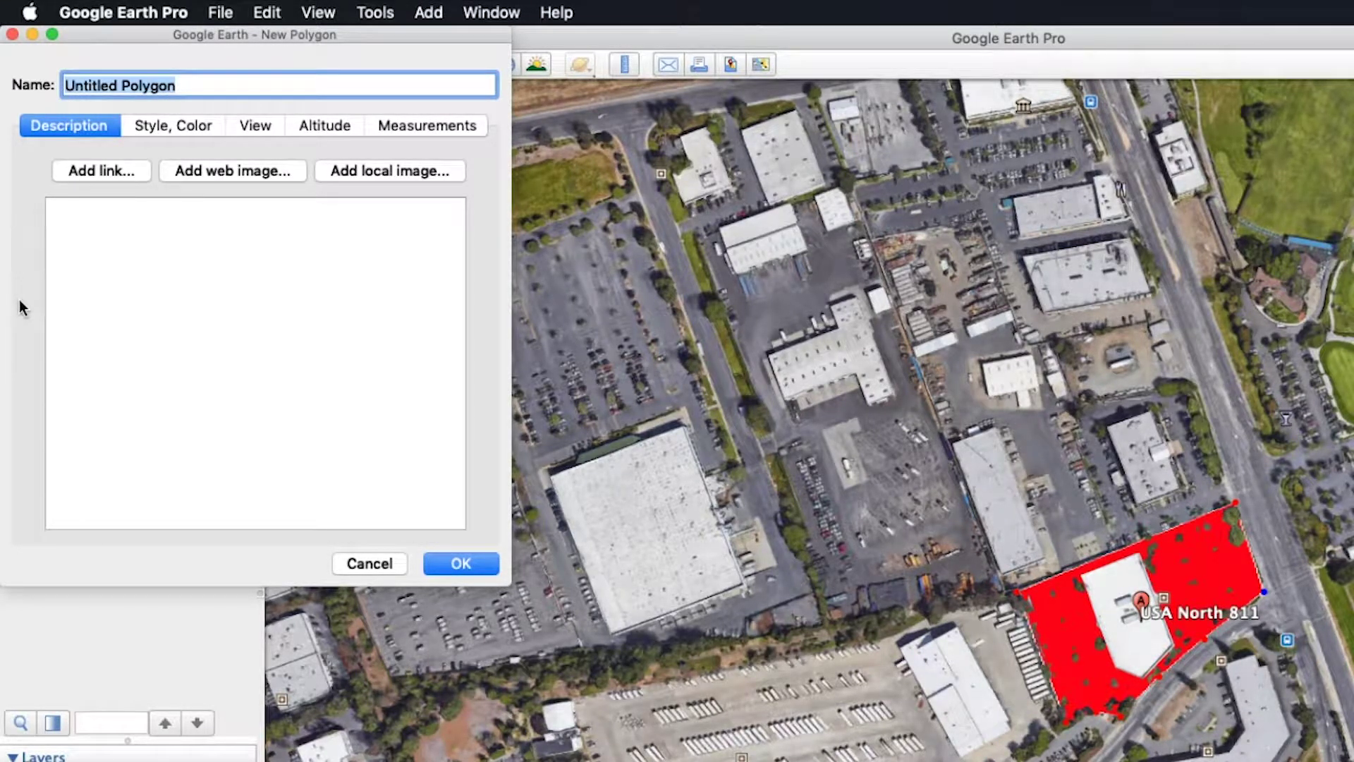
text(Service Area 1)
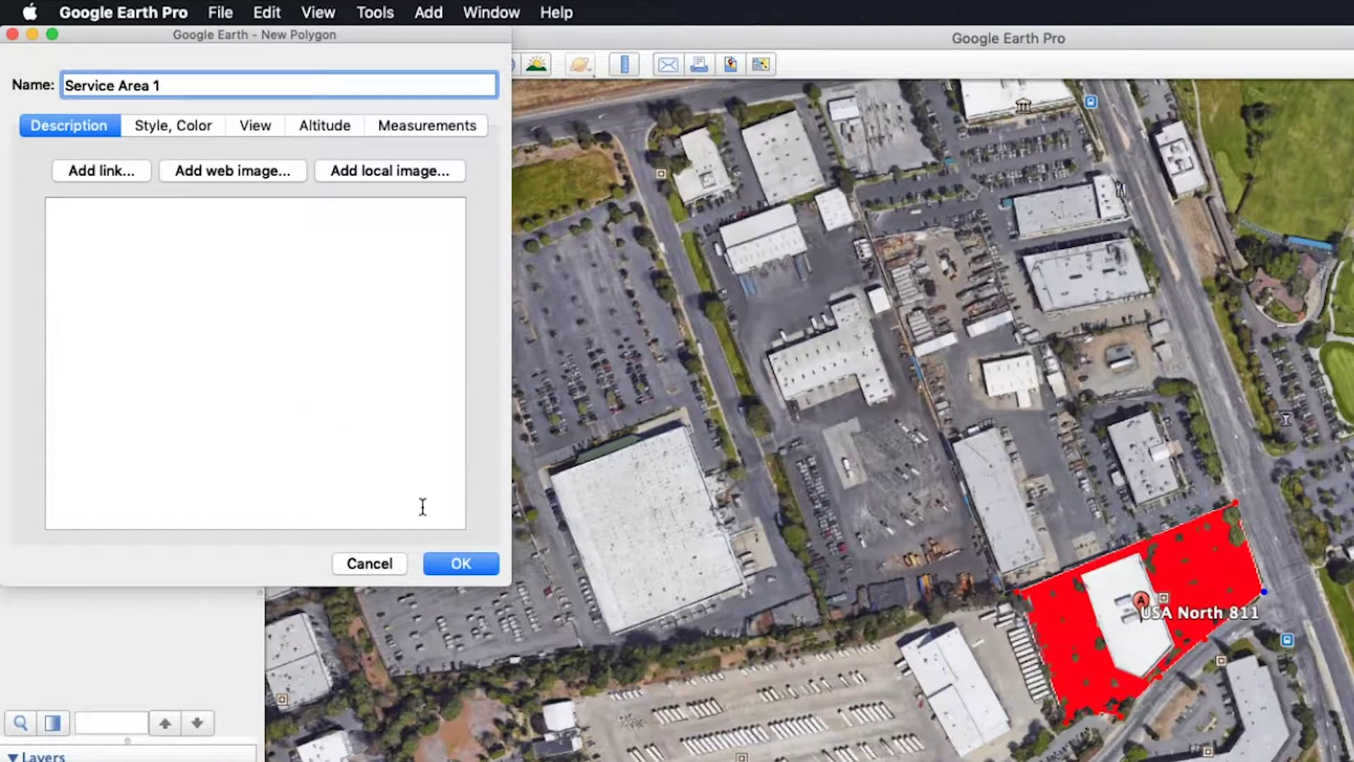
click(459, 563)
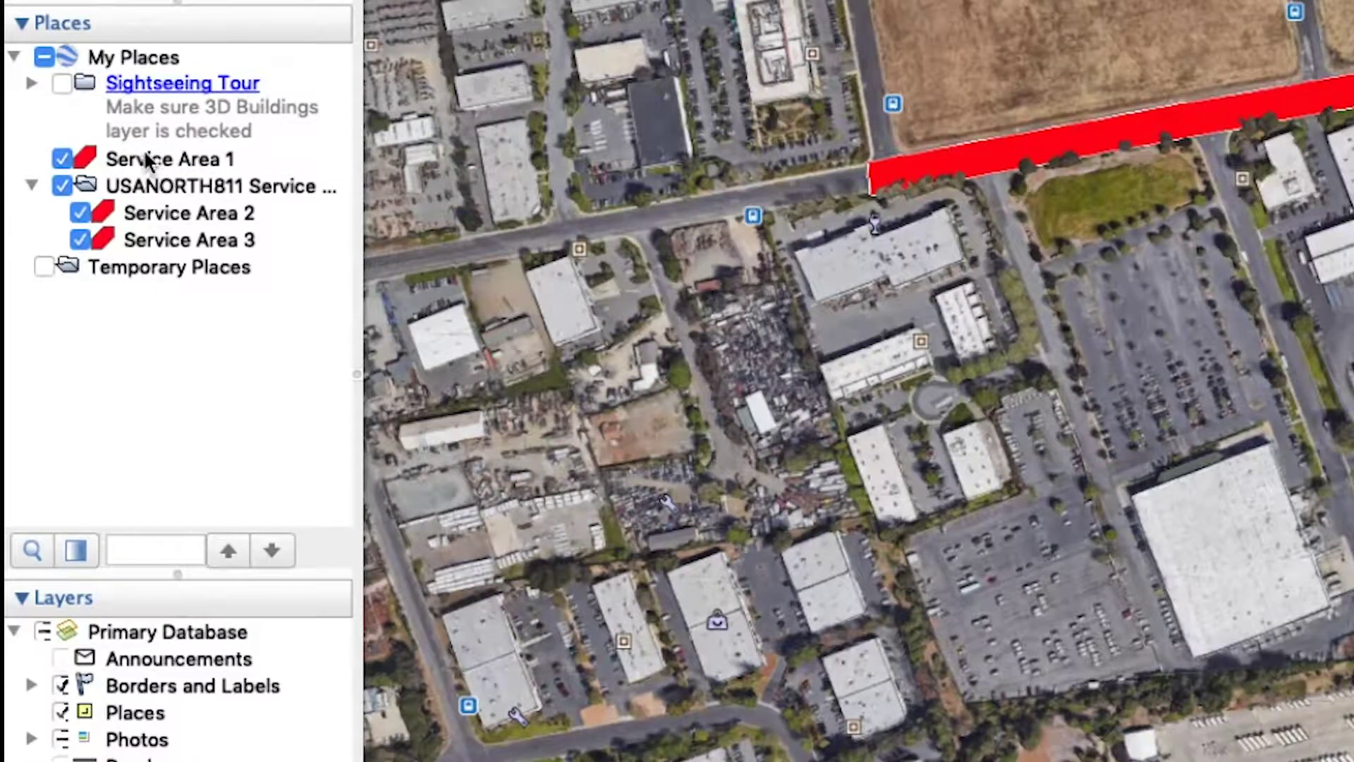
Move Service Area 1 into the USANORTH811 folder
click(152, 162)
drag(151, 160, 211, 182)
drag(181, 184, 182, 185)
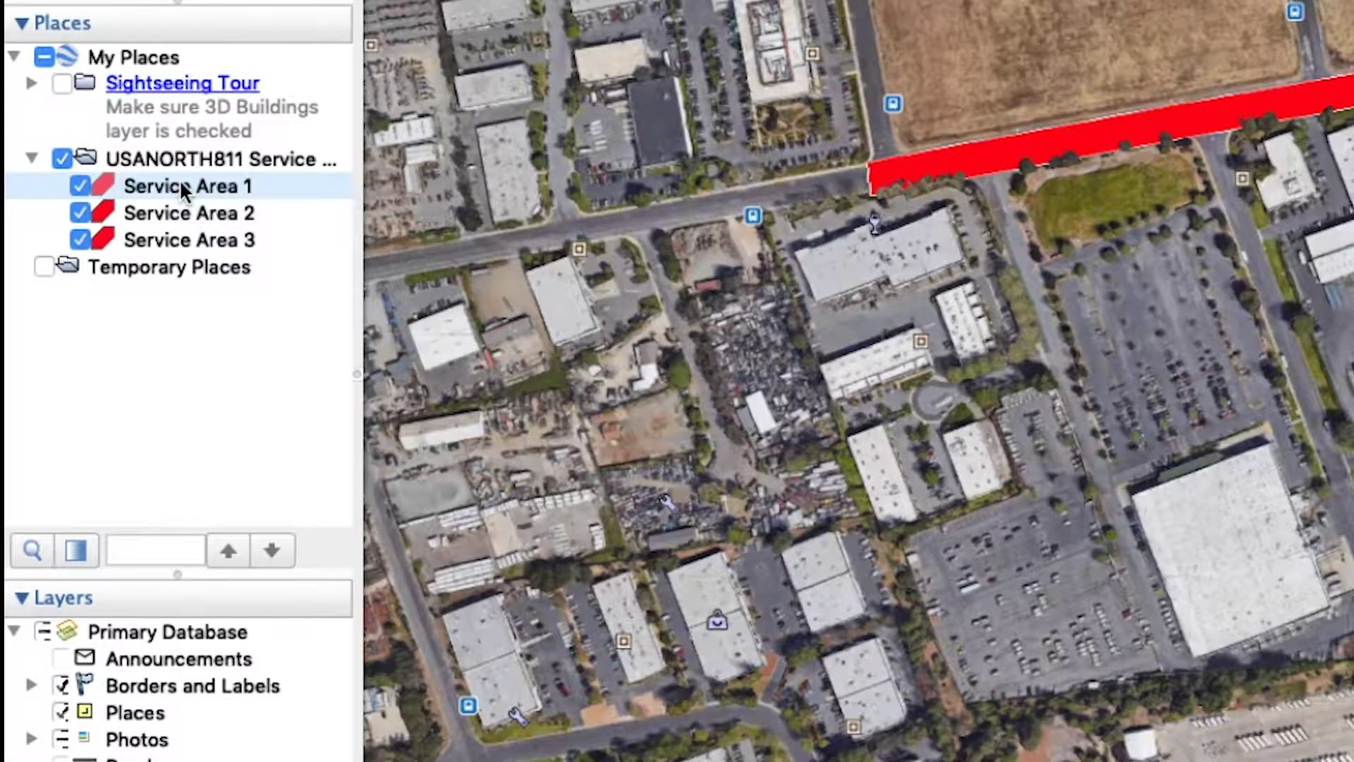
click(128, 437)
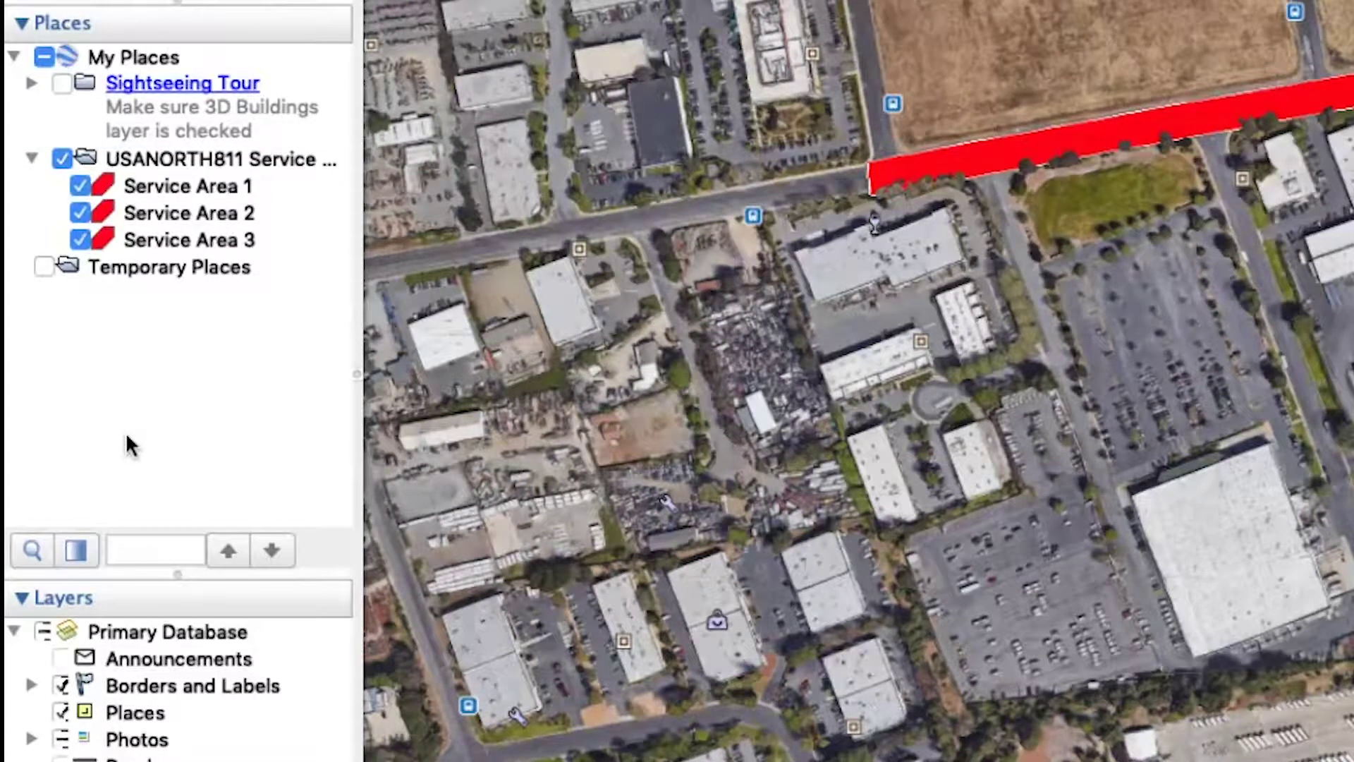
Save the USANORTH811 Service Area folder as a KMZ file on the Desktop
right_click(175, 161)
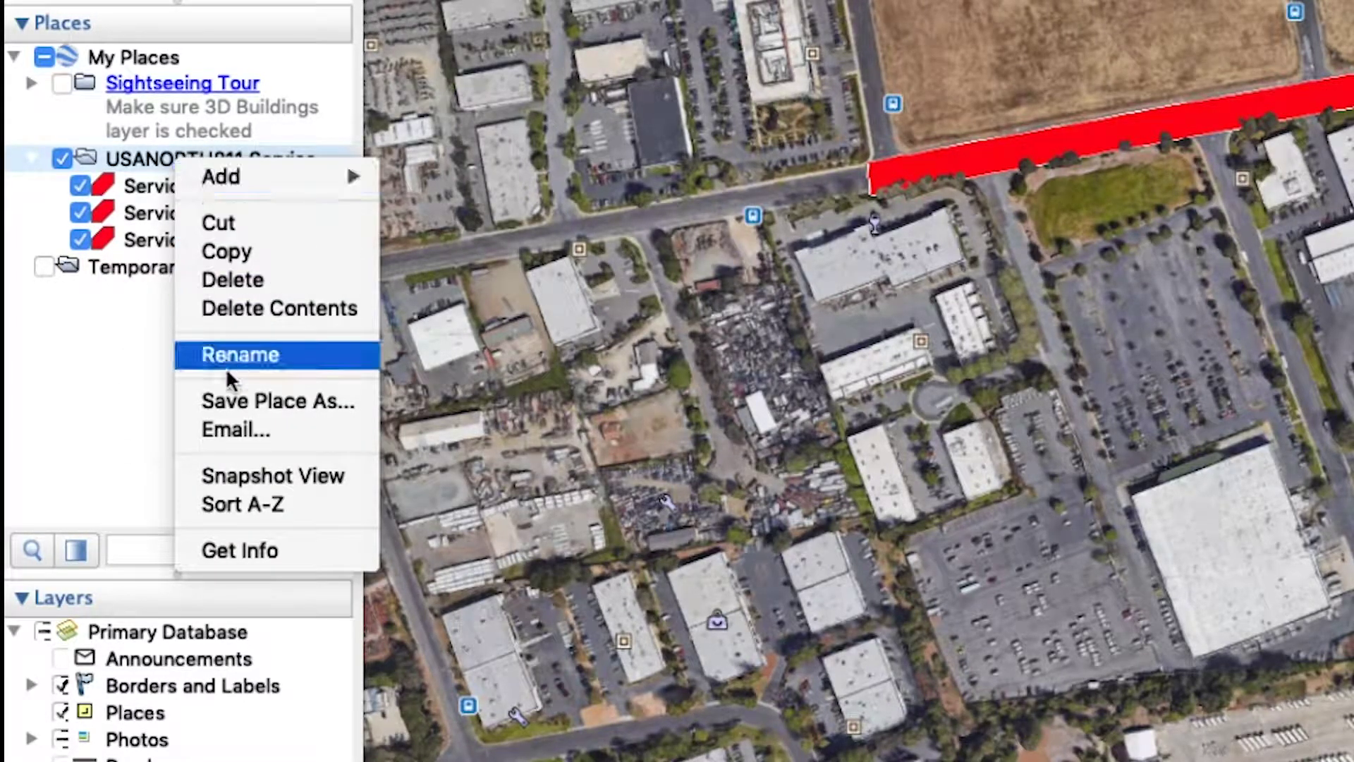
click(227, 403)
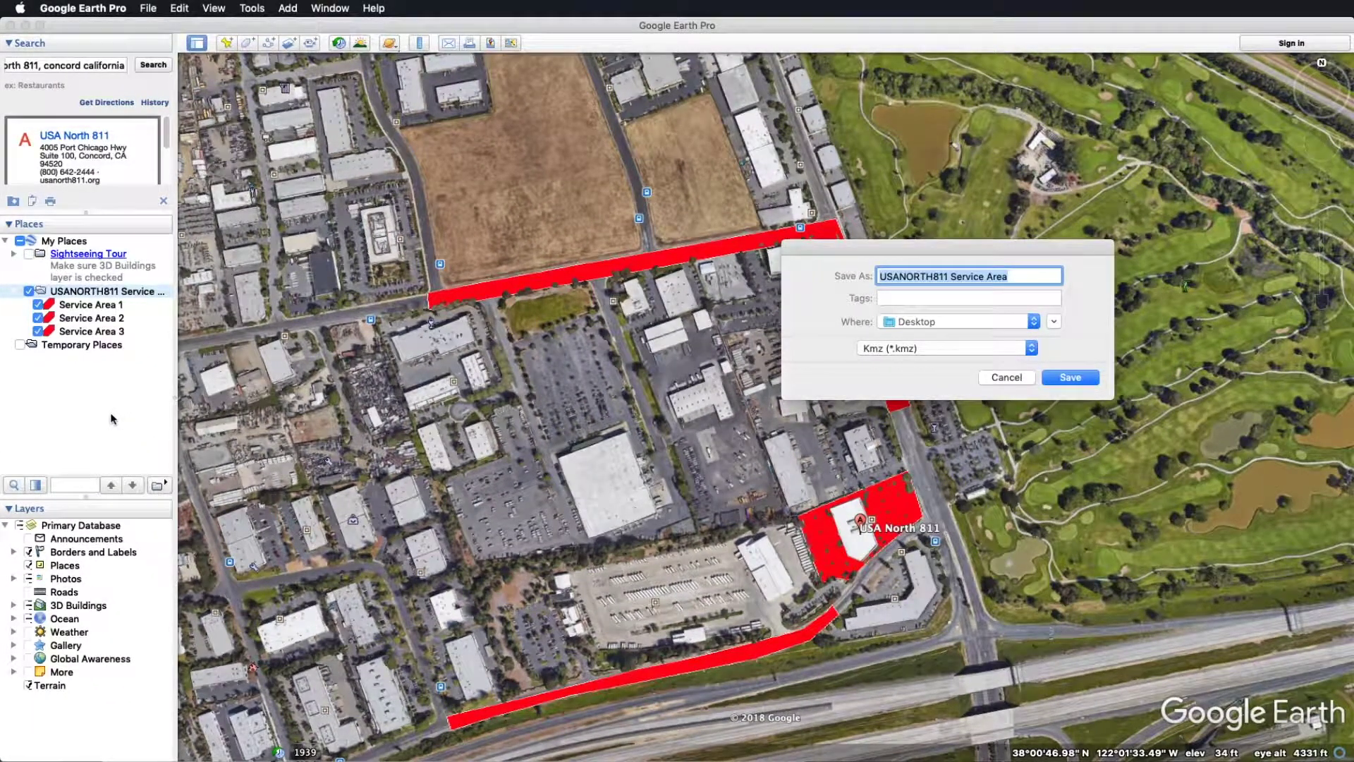
click(1013, 349)
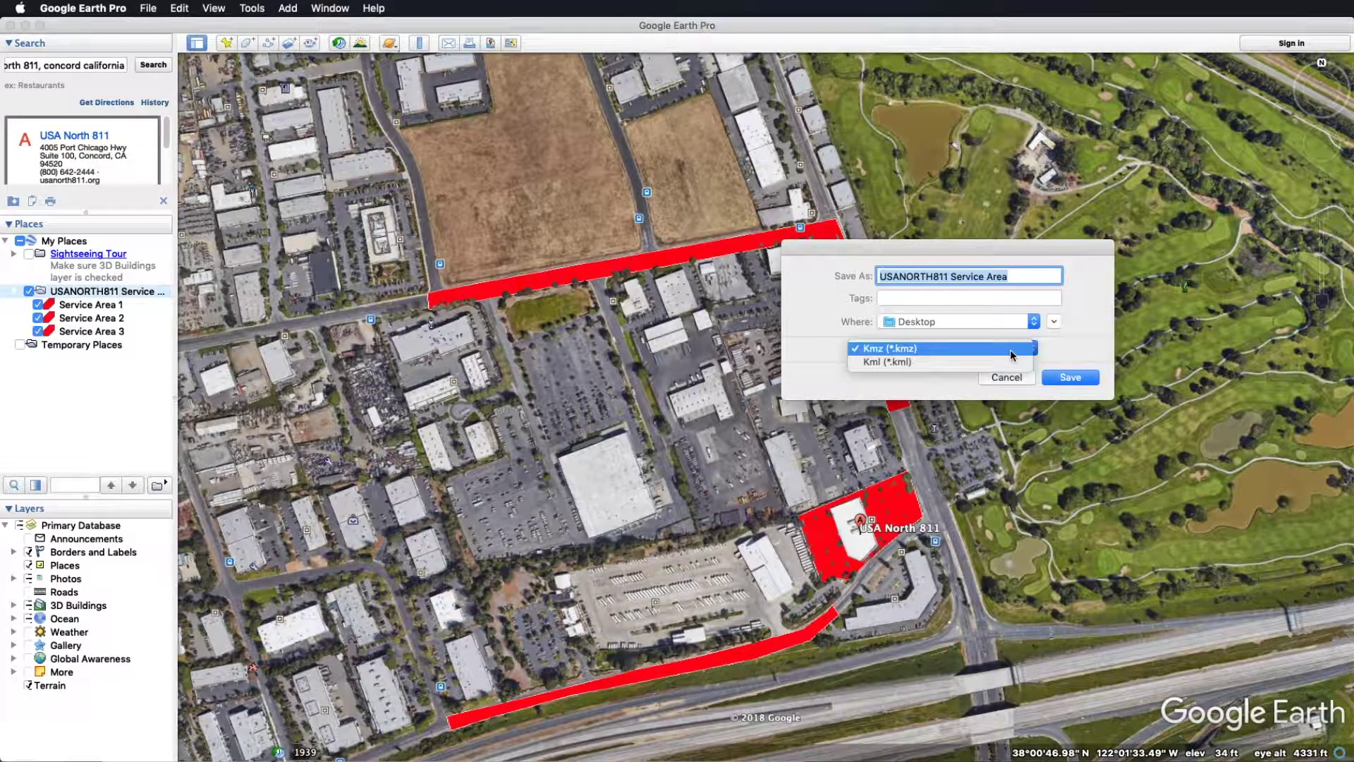
click(1013, 354)
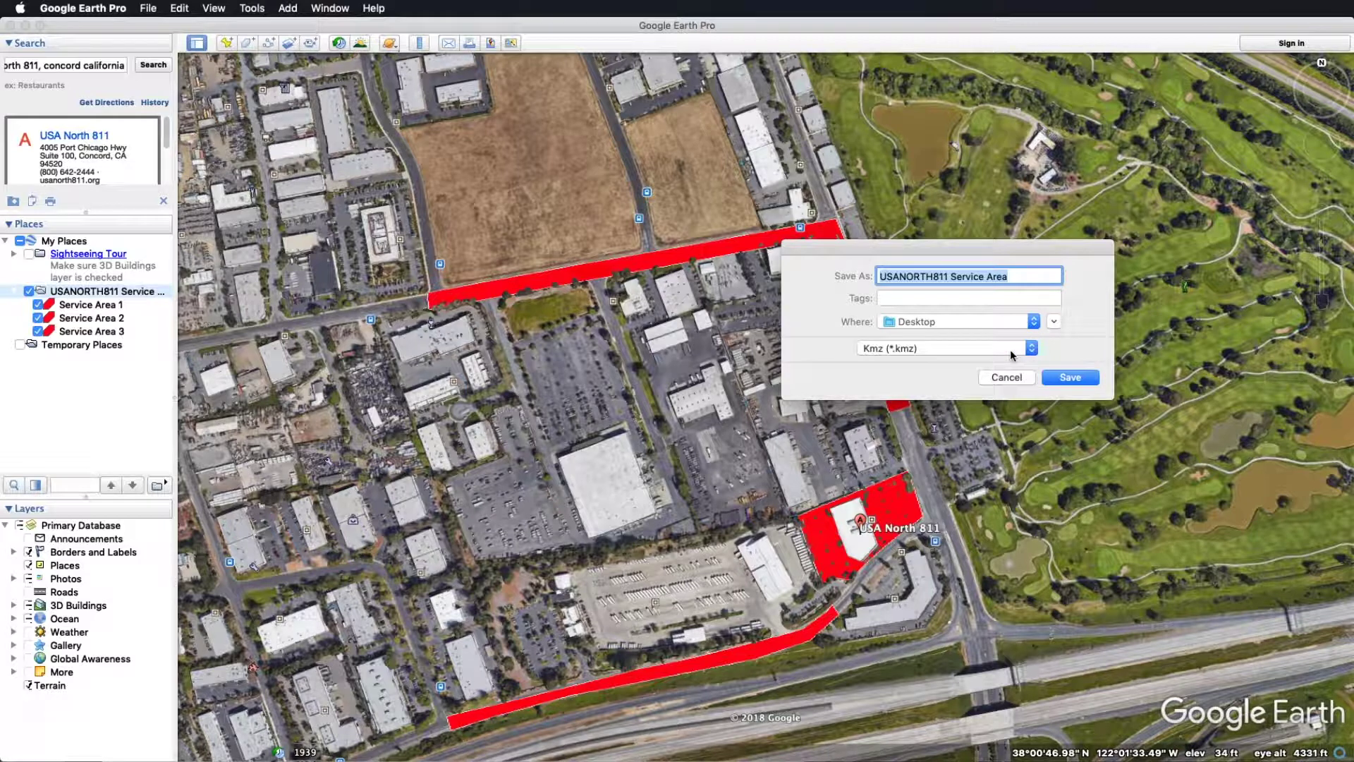
click(1077, 381)
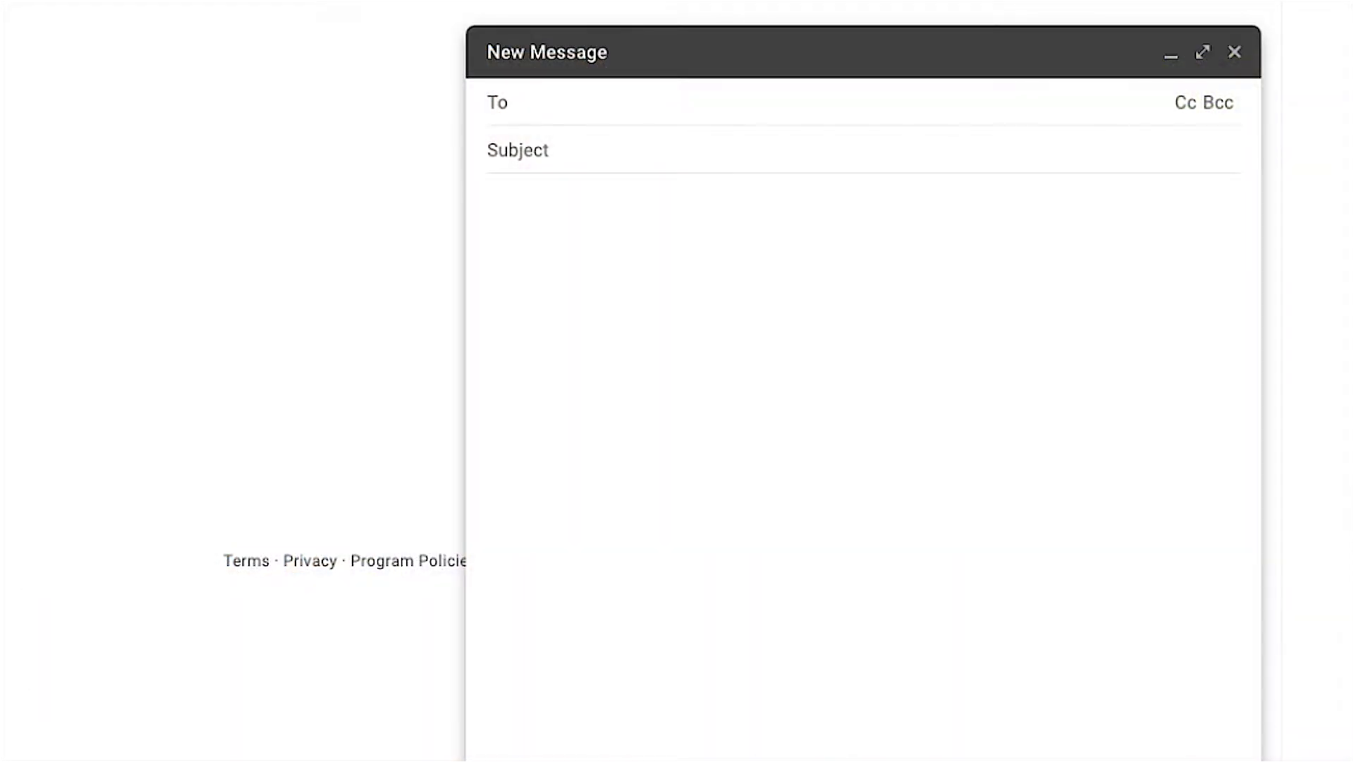
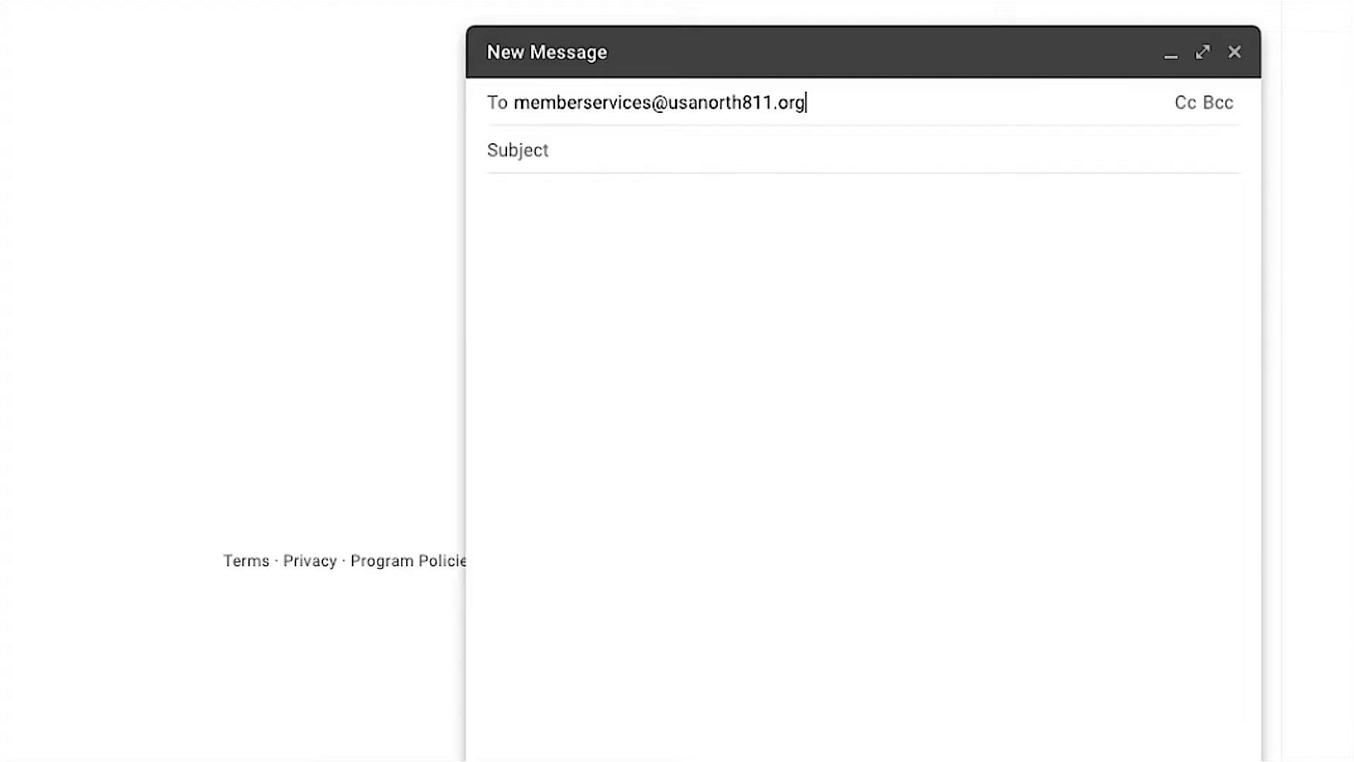
Address the message to the member services e-mail with subject 'Service Area for USANORTH811'
key(Tab)
text(Service A)
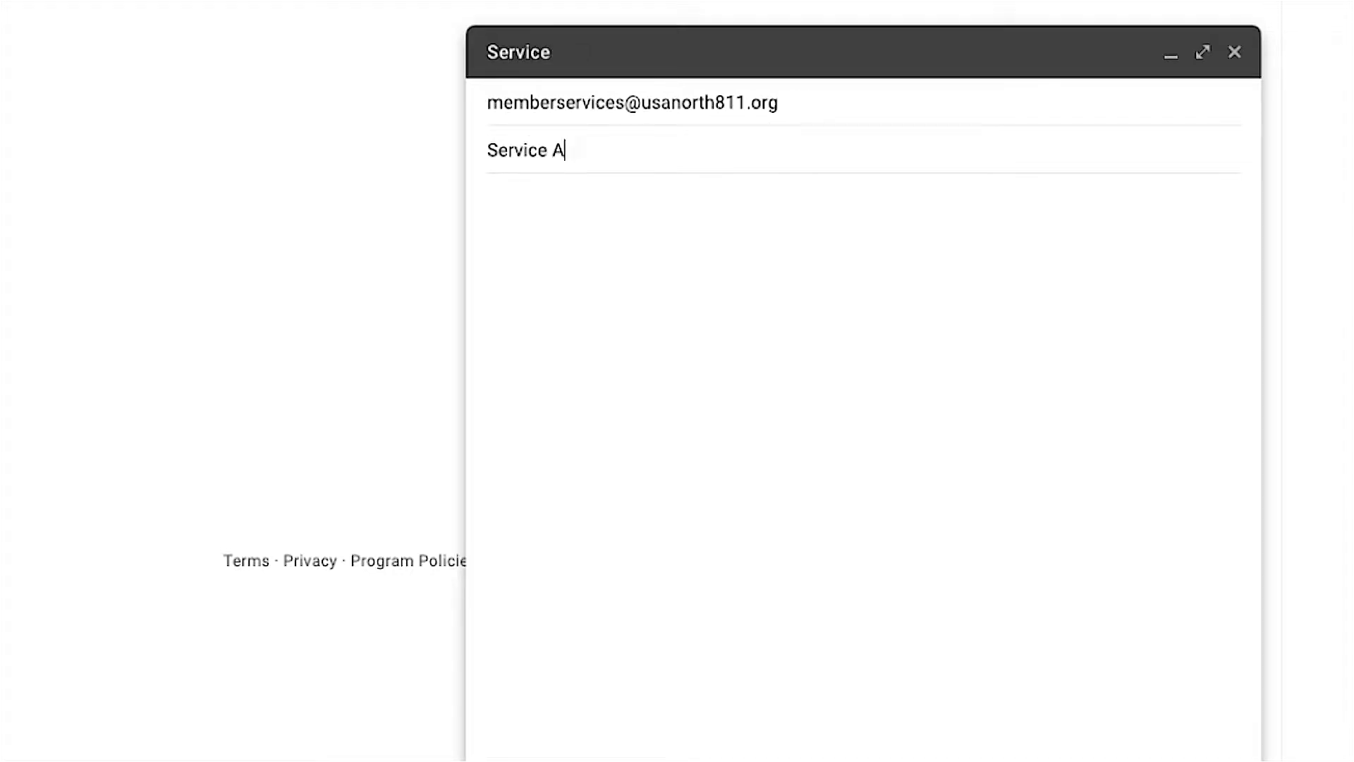
text(rea for USANORTH811)
key(Tab)
Write the body greeting, requesting a shape file of the Service Area for the member code, signed 'Thanks'
text(Hello,)
key(Return)
key(Return)
text(Can you please send me a shape file of my Service Area fo)
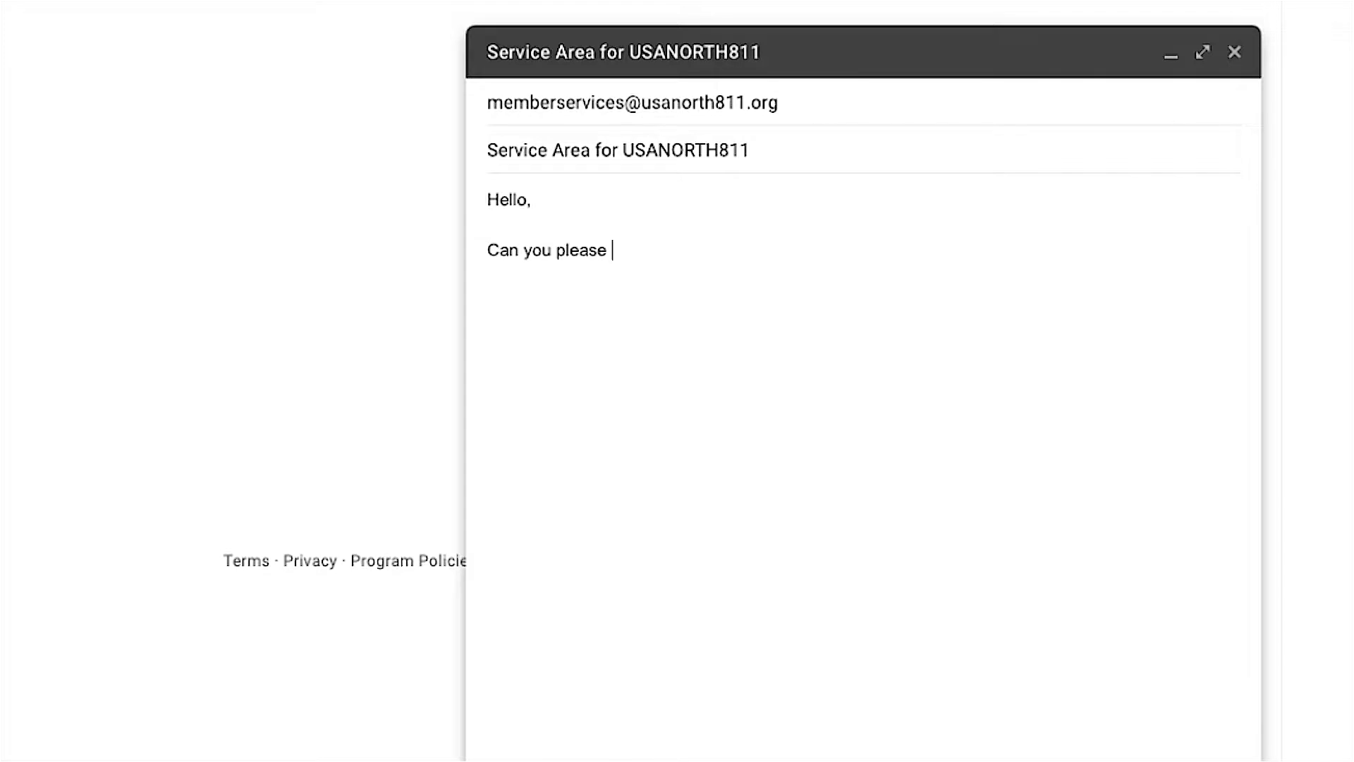
text(r my member code)
key(BackSpace)
key(BackSpace)
key(BackSpace)
key(BackSpace)
key(BackSpace)
key(BackSpace)
key(BackSpace)
key(BackSpace)
key(BackSpace)
key(BackSpace)
key(BackSpace)
text(my member code USANORTH811?)
key(Return)
key(Return)
text(Thanks)
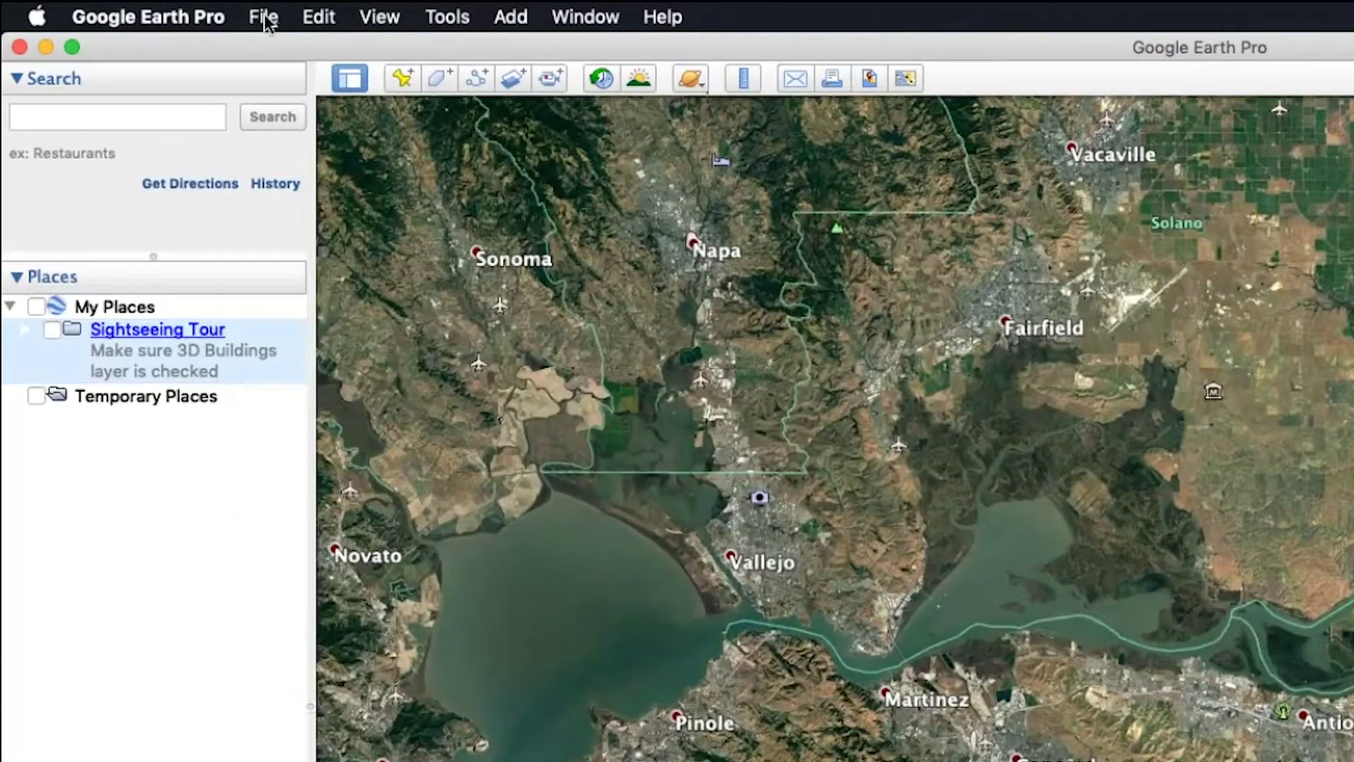
Import the USANORTH811.shp shapefile through File > Import
click(150, 9)
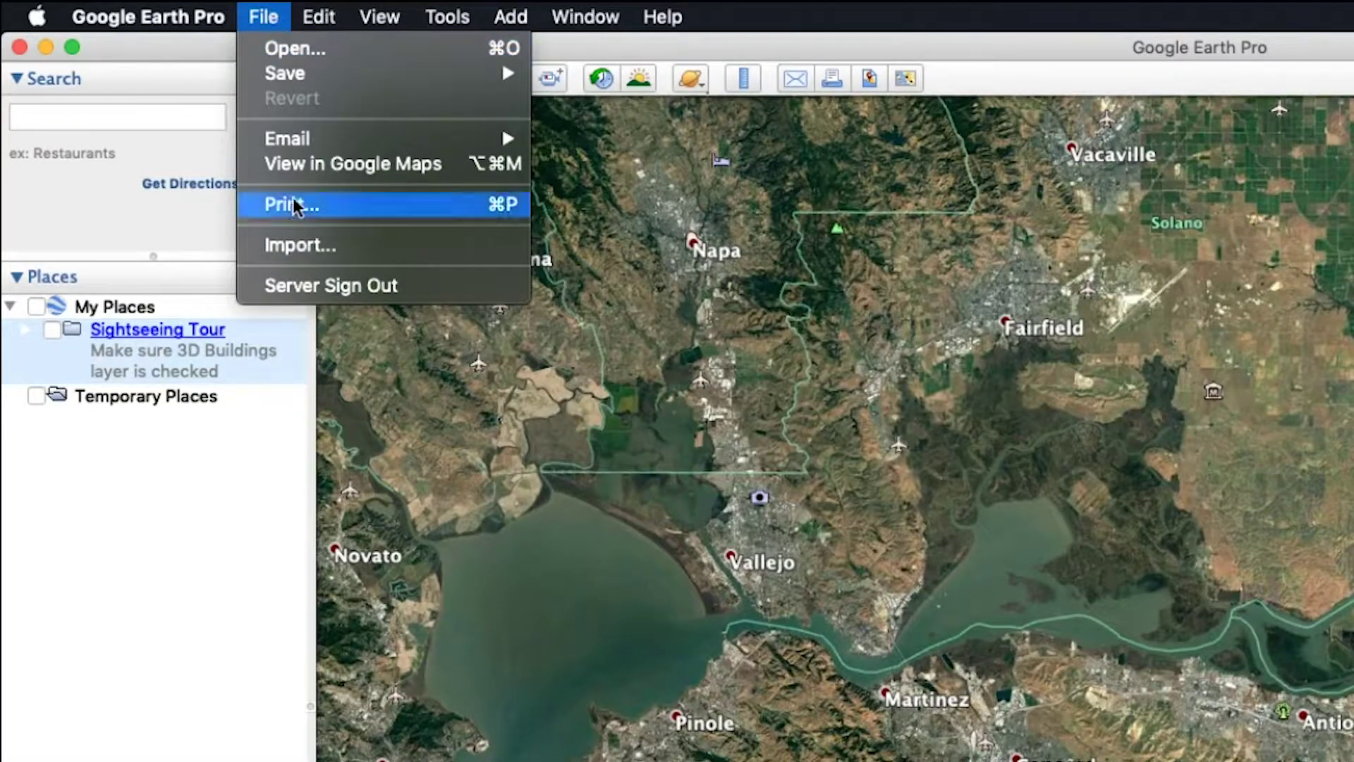
click(295, 243)
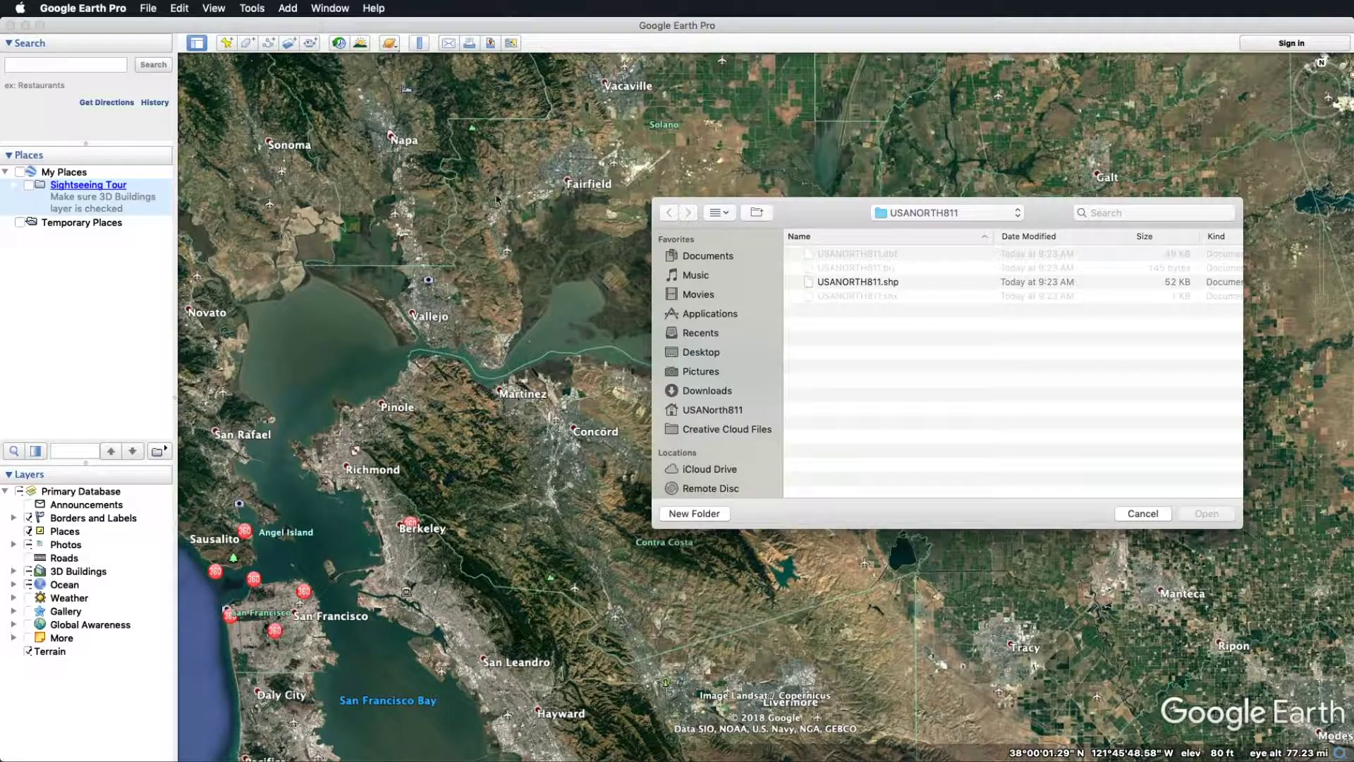
click(839, 282)
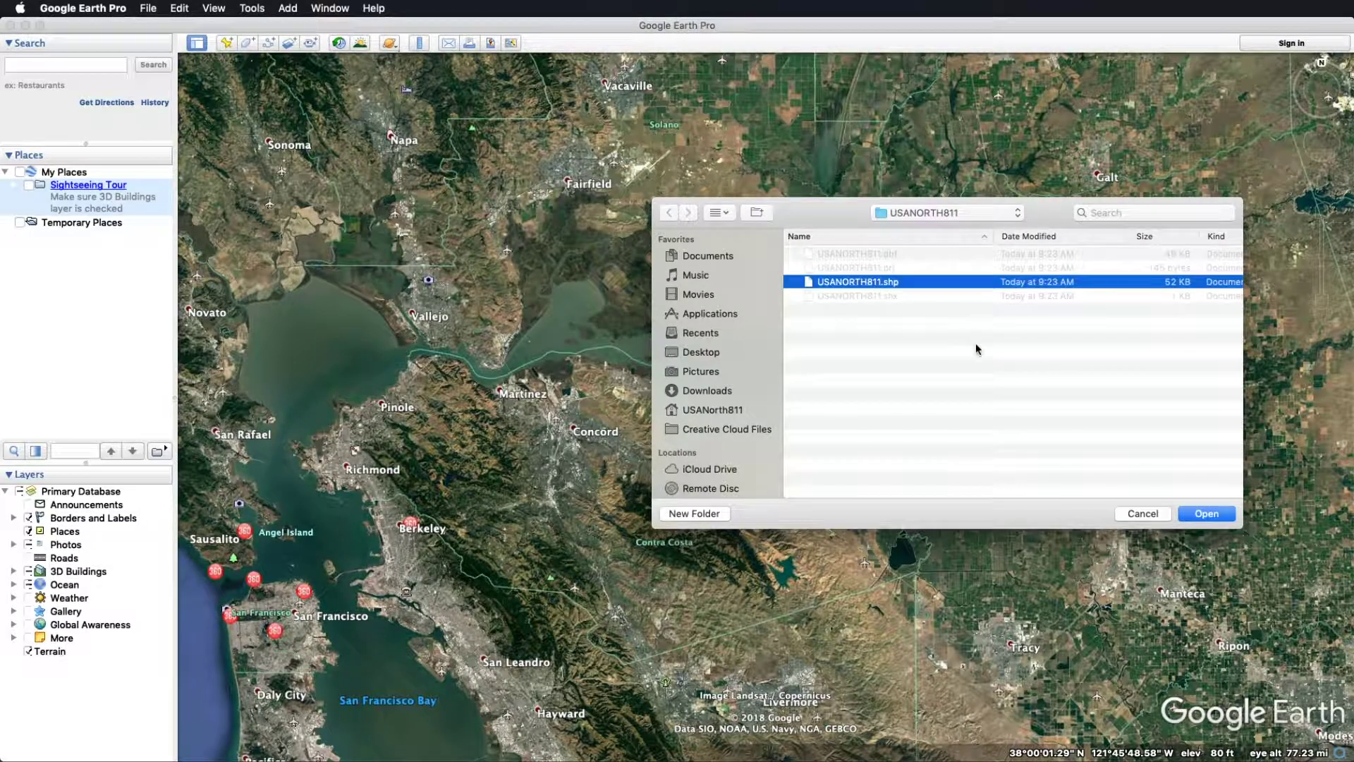
click(1199, 513)
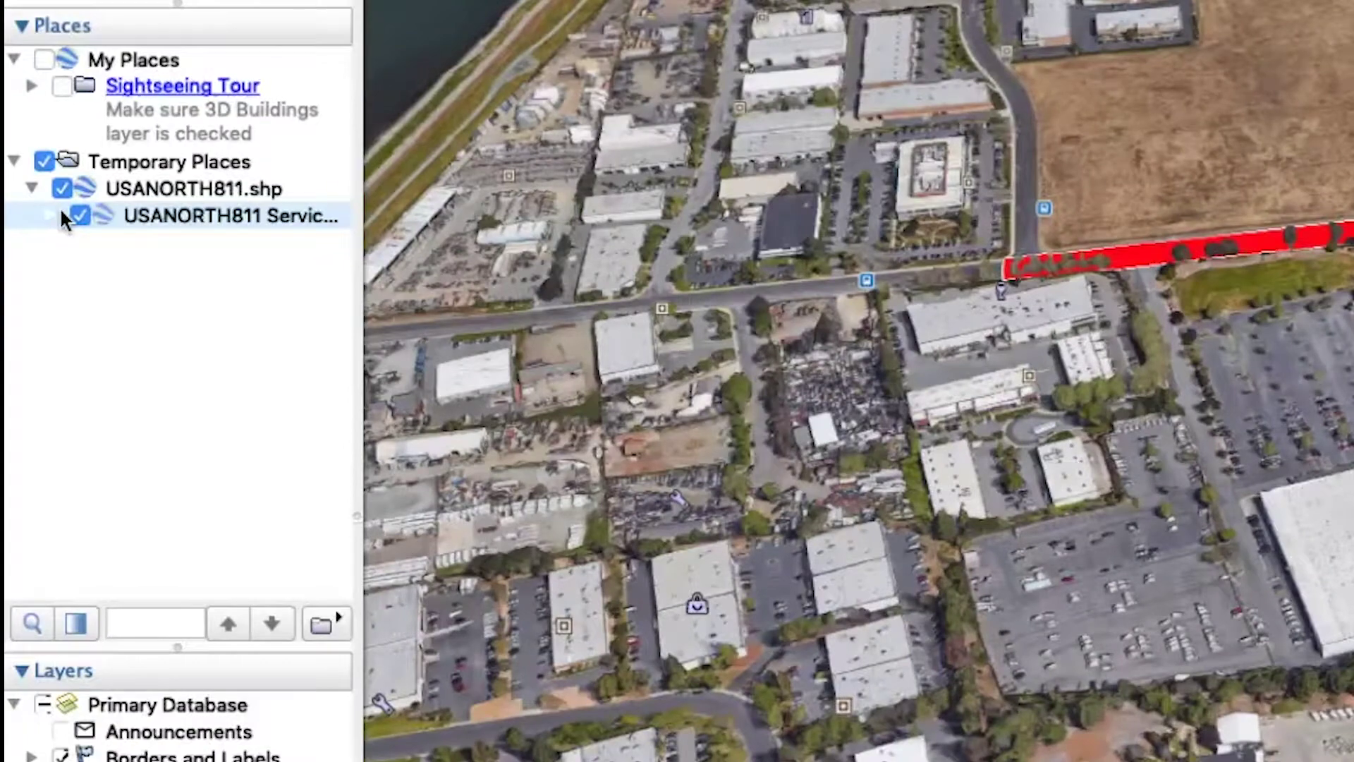
Expand the service areas folder and start a new polygon in the USANORTH811.shp layer
click(61, 212)
right_click(138, 189)
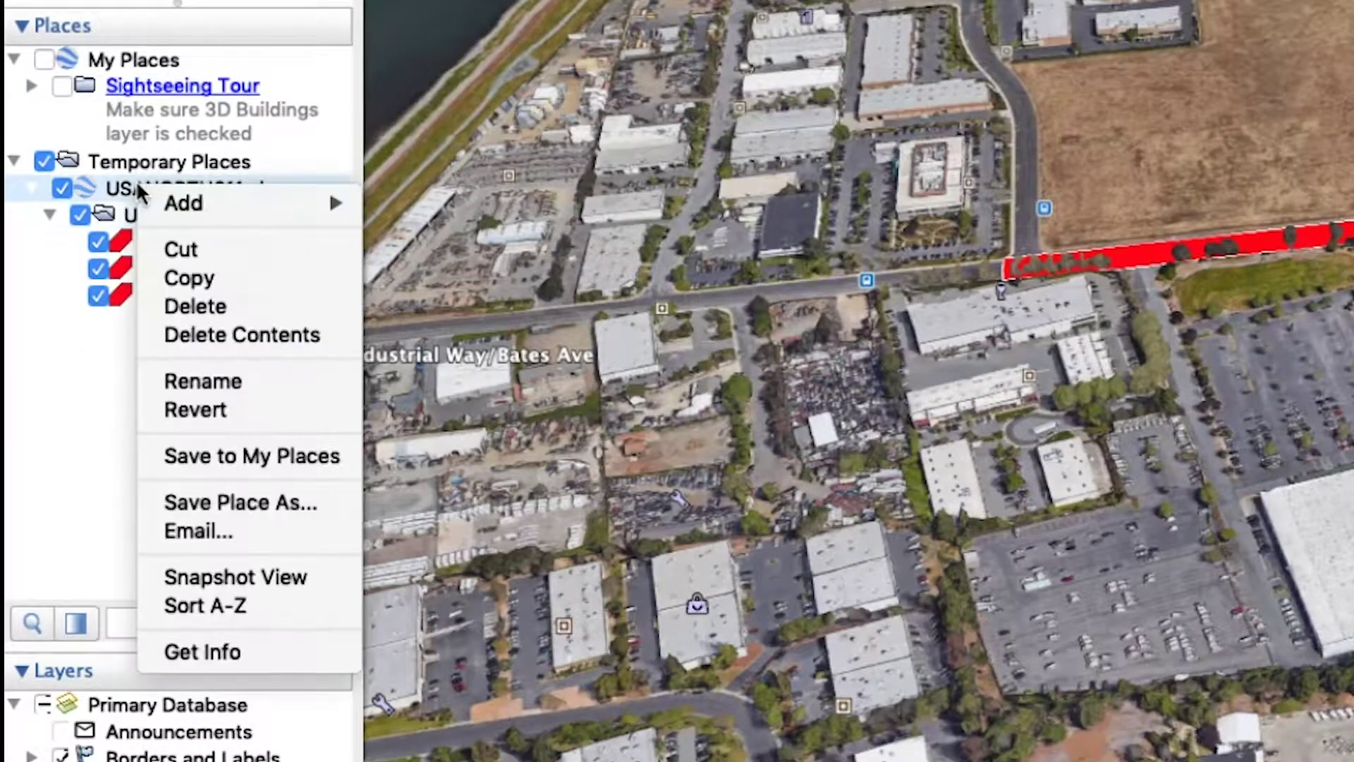
mouse_move(212, 203)
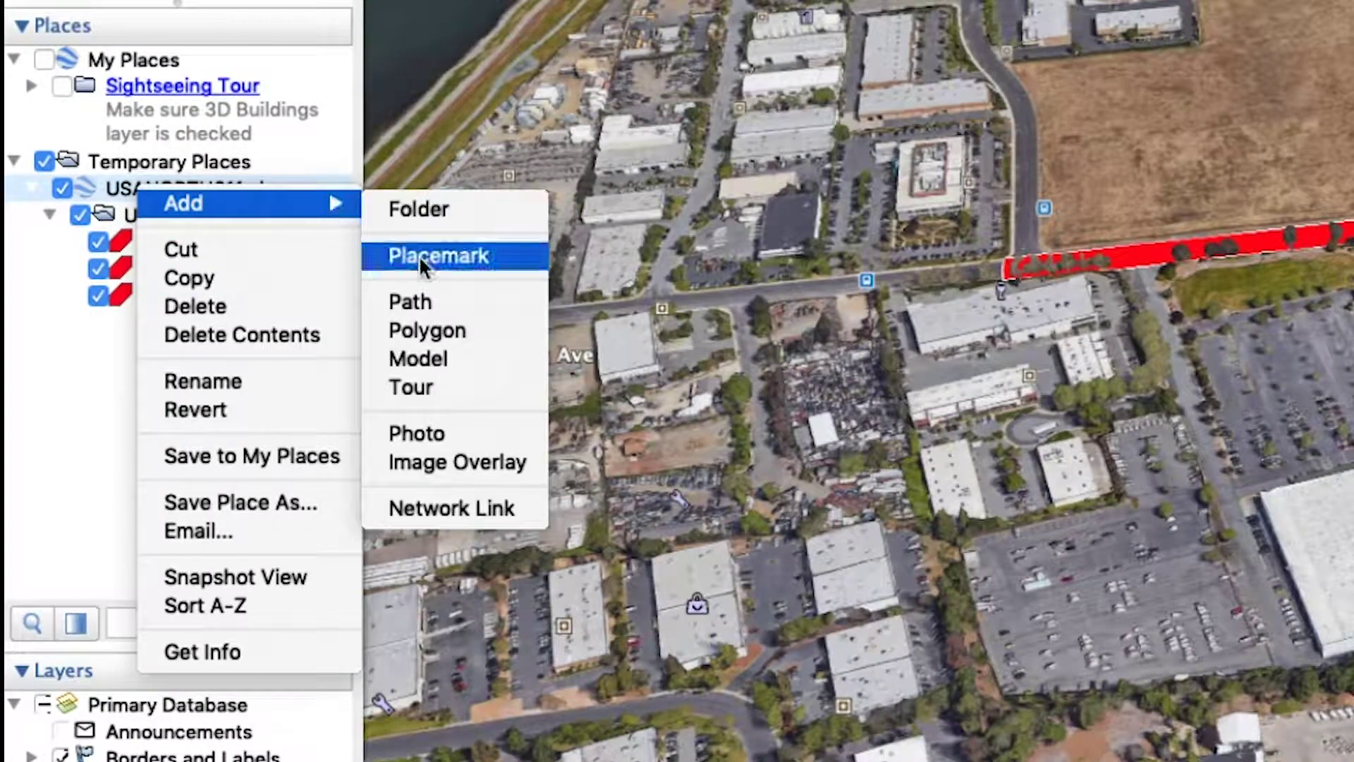
click(424, 330)
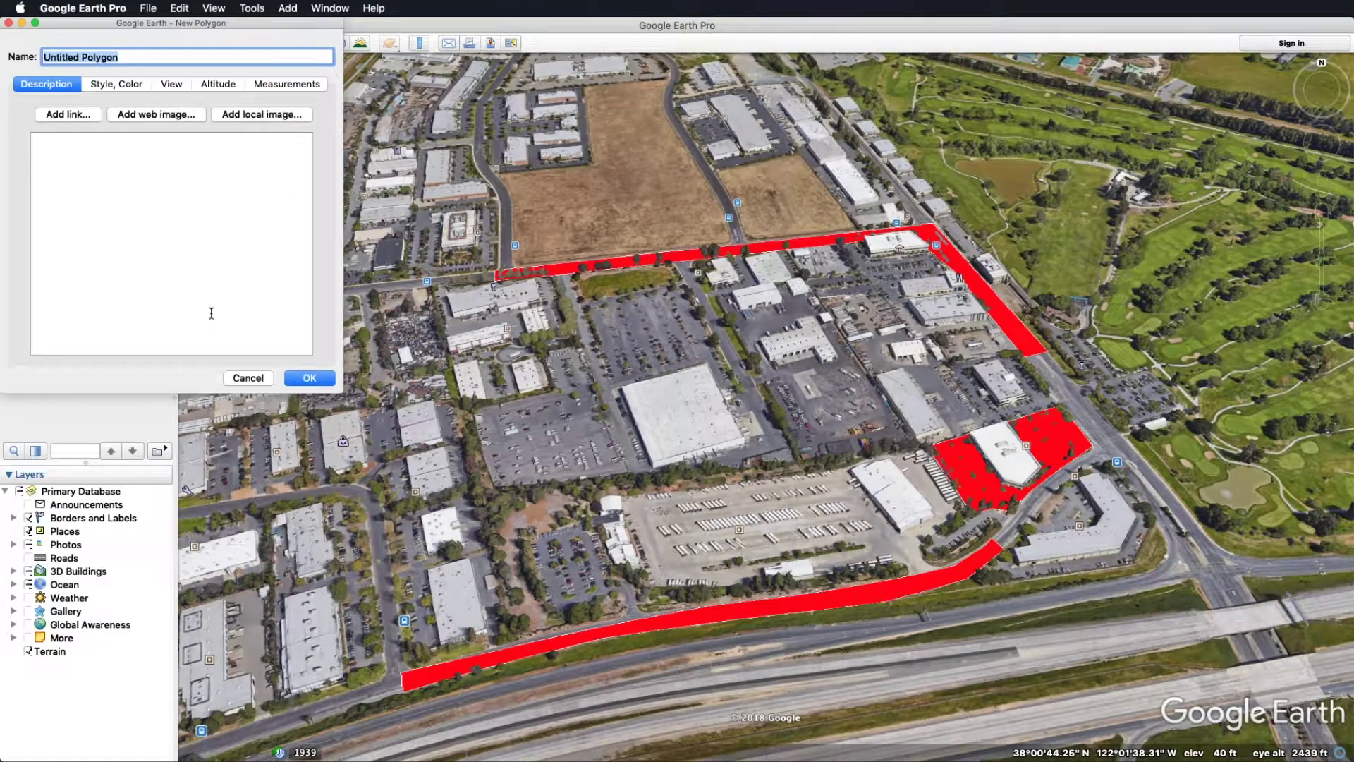
Trace nine corner points around the large central building and its parking lot
click(471, 414)
click(548, 387)
click(540, 352)
click(596, 346)
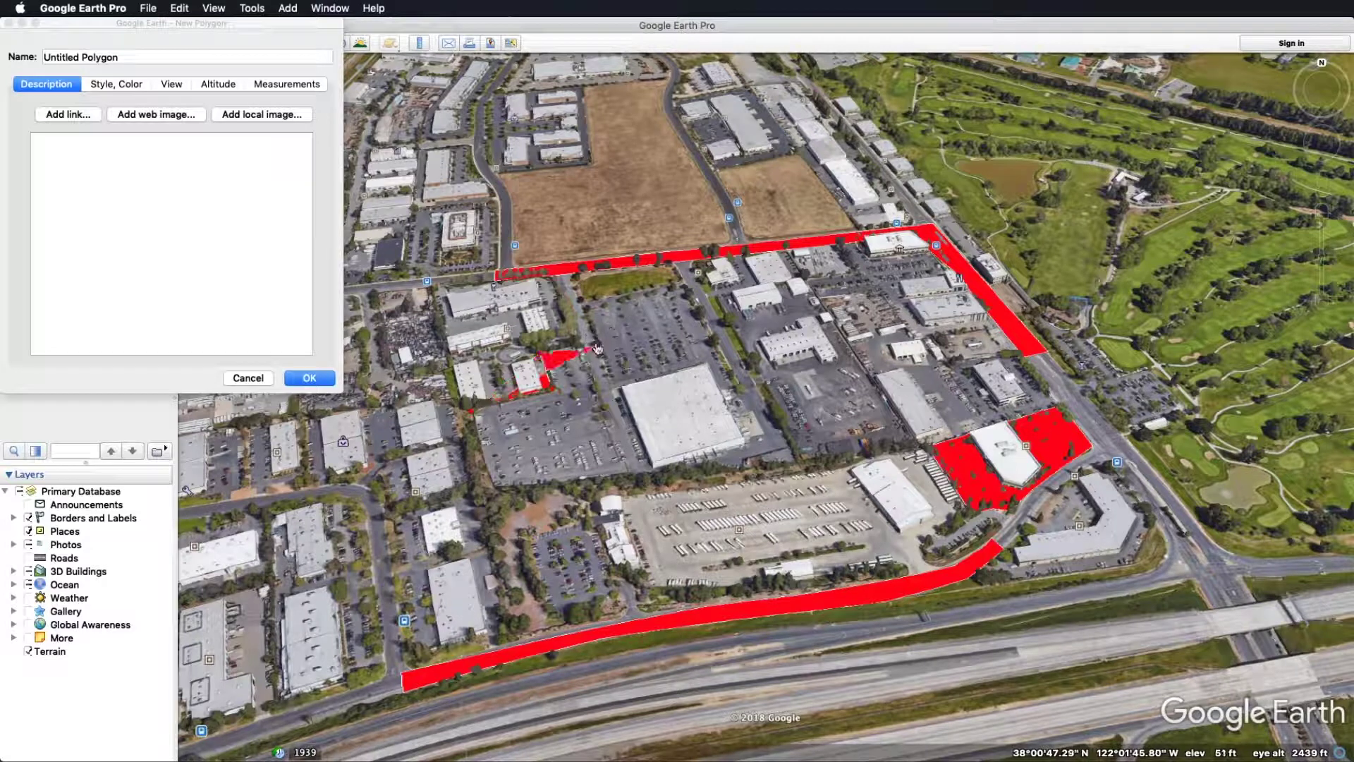
click(585, 304)
click(682, 285)
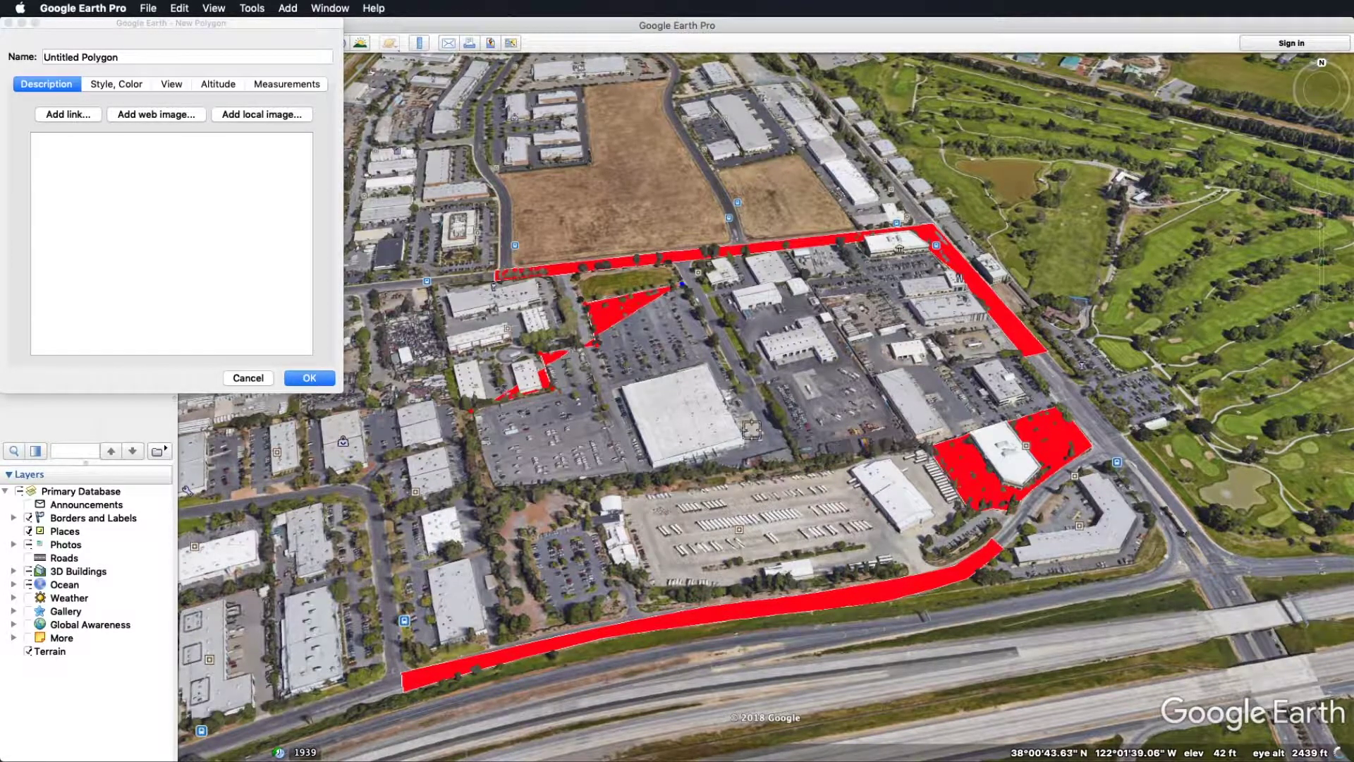
click(775, 452)
click(723, 464)
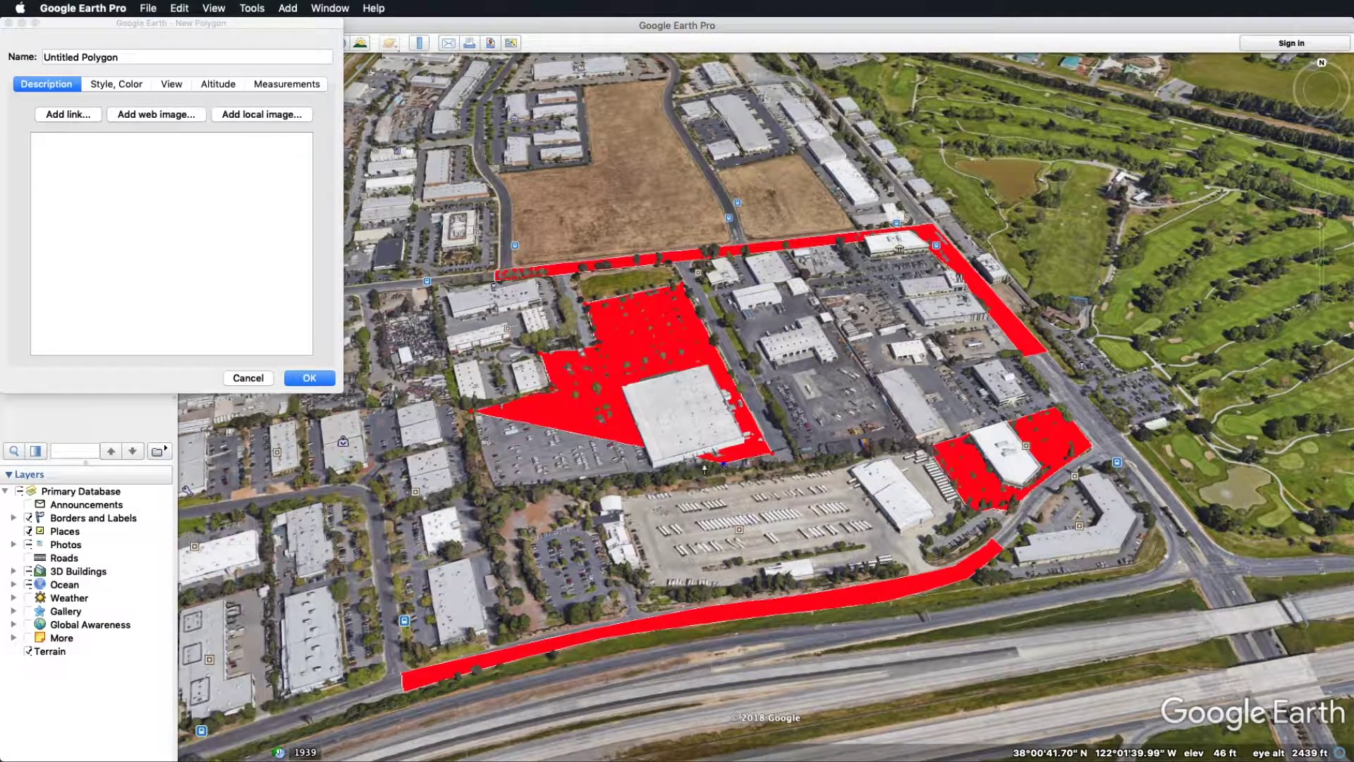
click(631, 469)
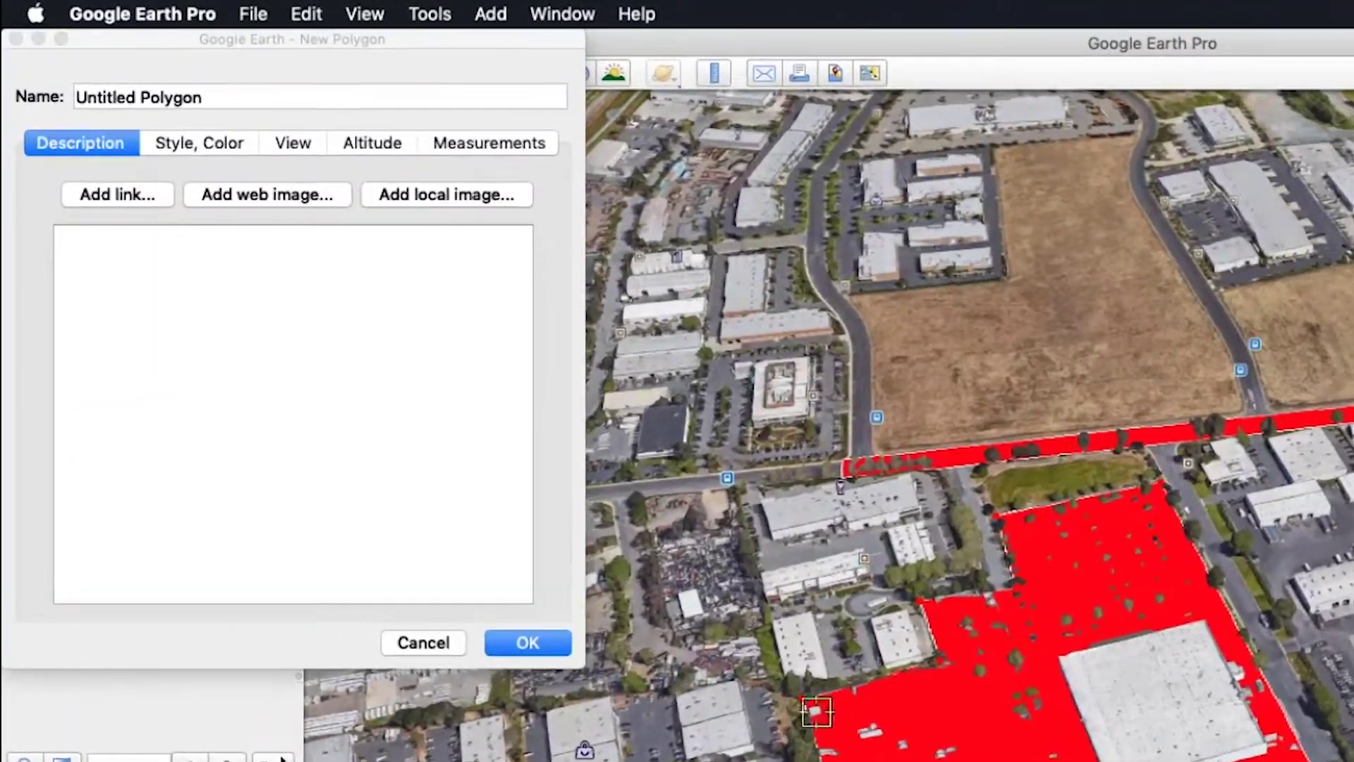
Give the polygon a pure yellow area fill and name it 'New Service Area 1'
click(219, 151)
click(134, 334)
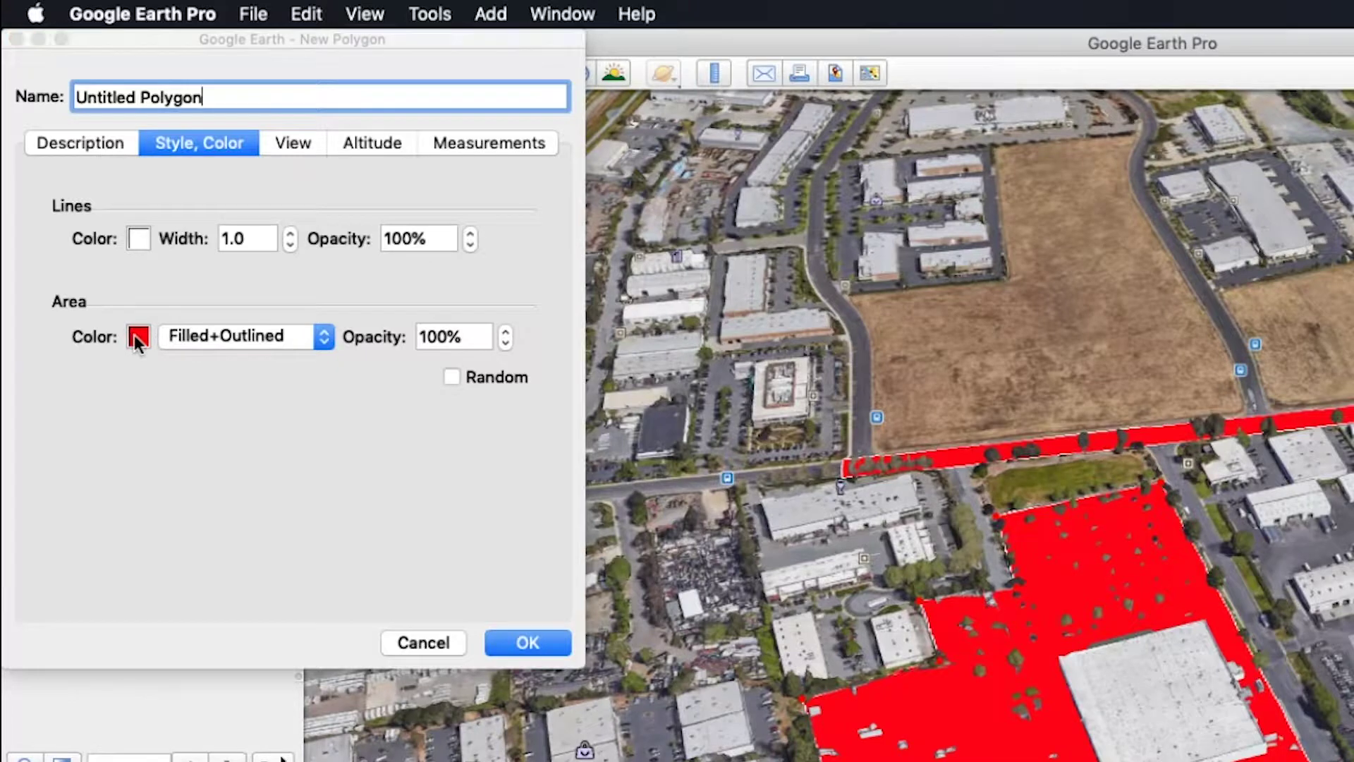
click(170, 564)
click(181, 400)
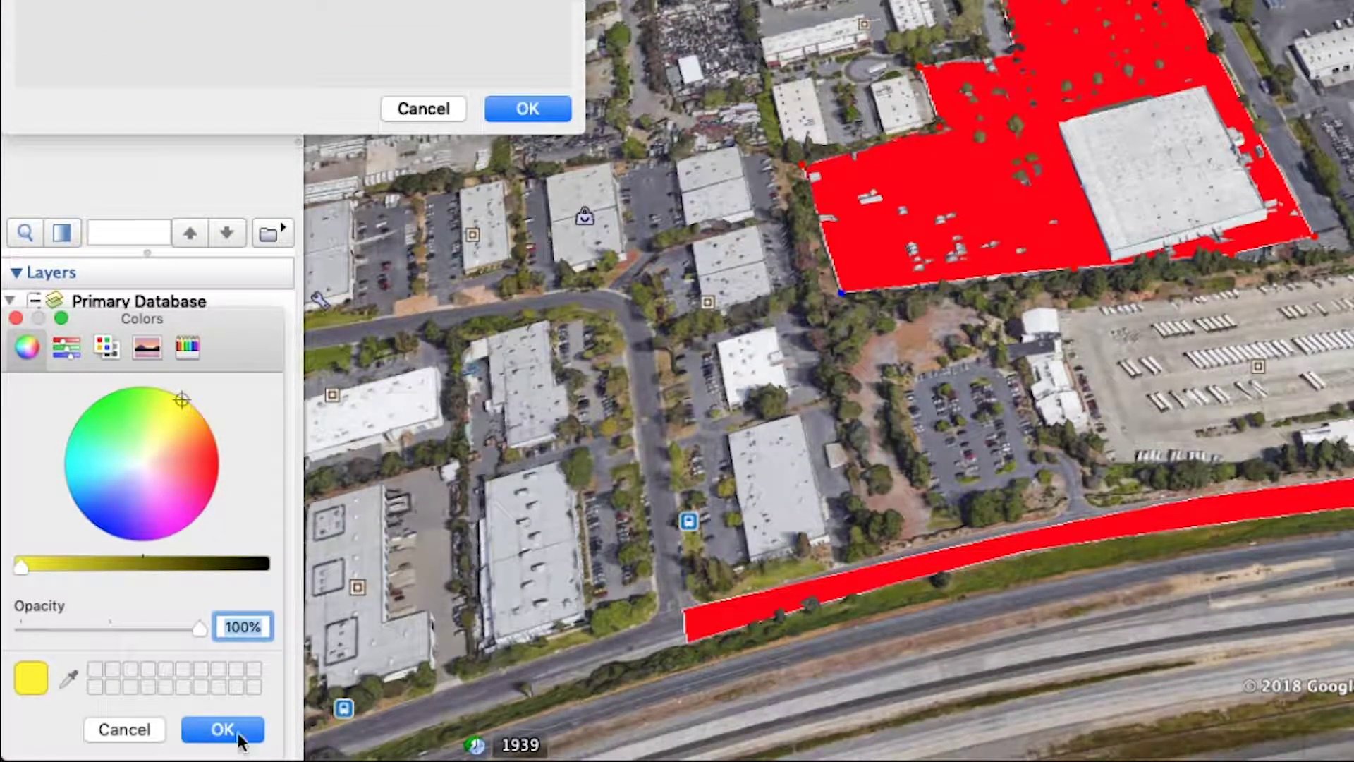
click(238, 735)
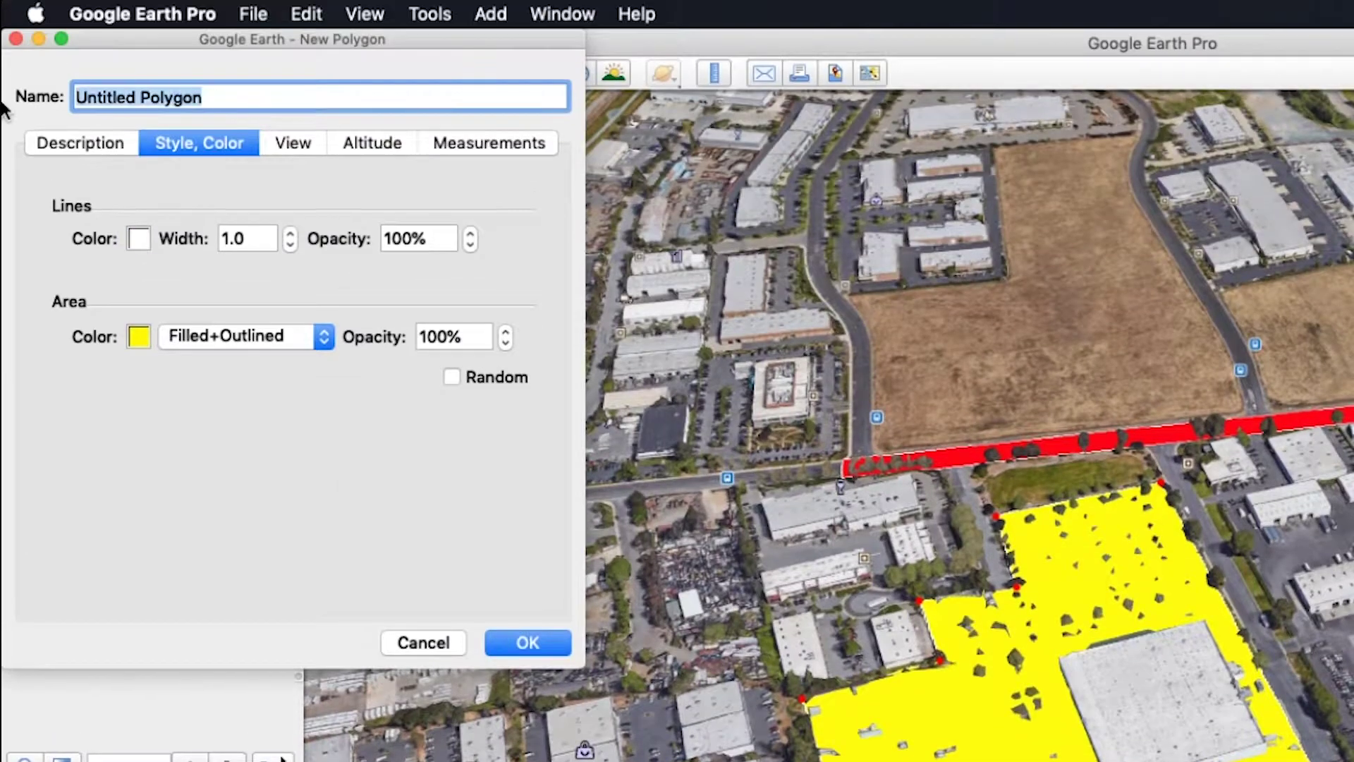
text(New Service Area)
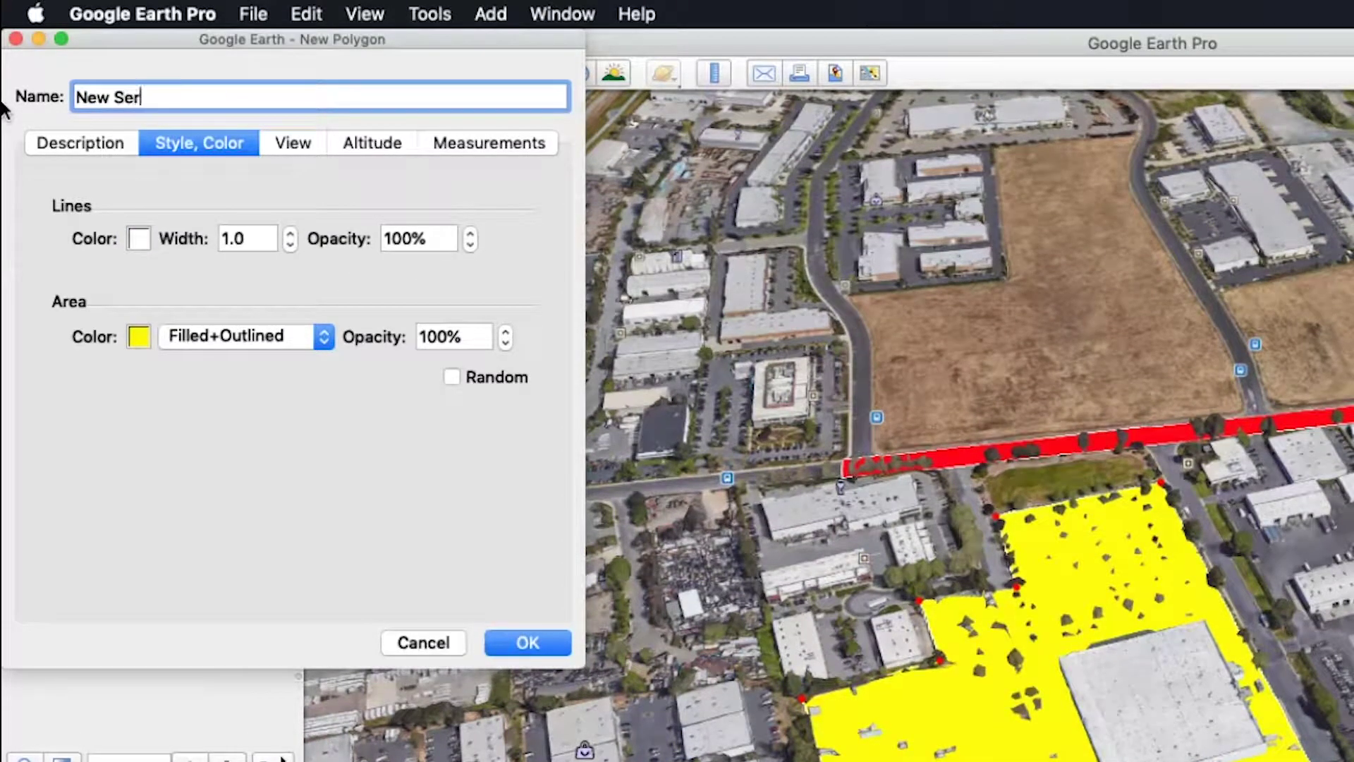
text( 1)
key(Return)
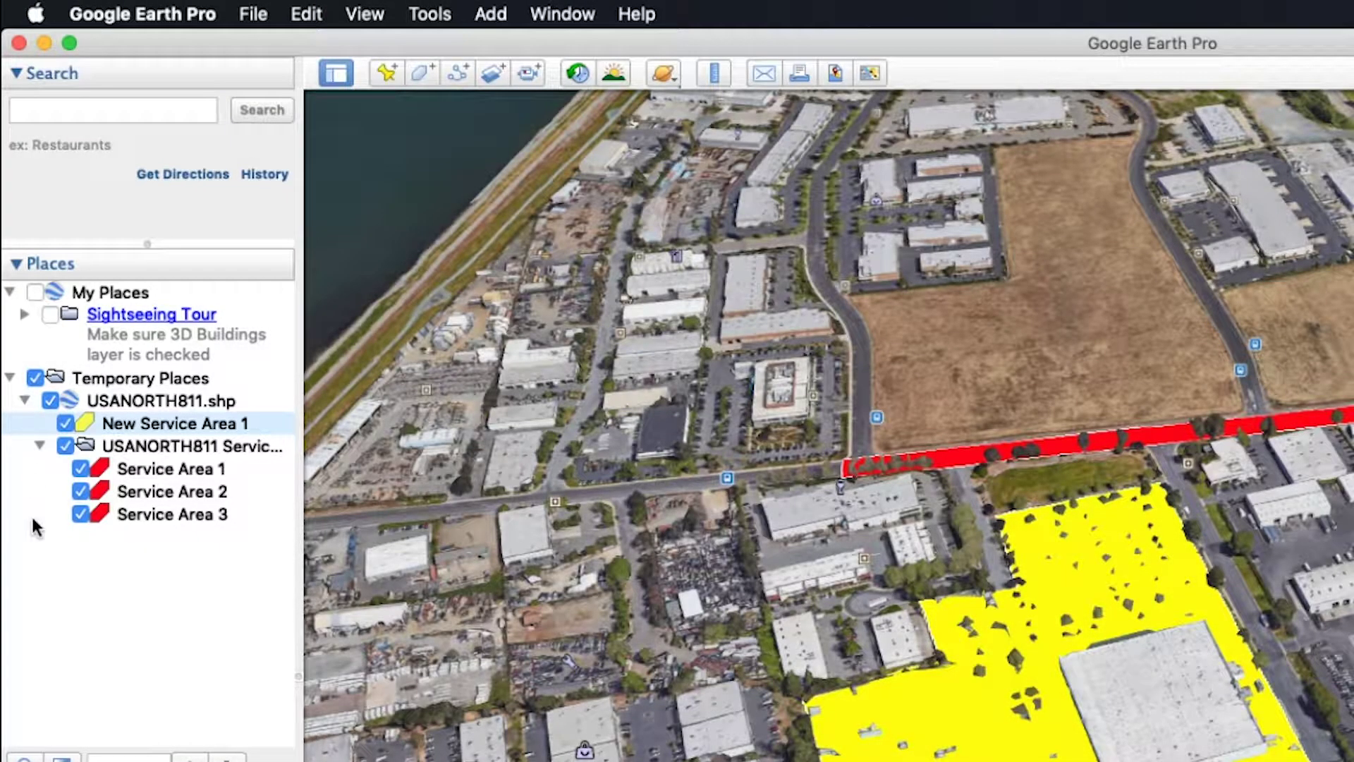
Move New Service Area 1 into the service areas folder
click(36, 525)
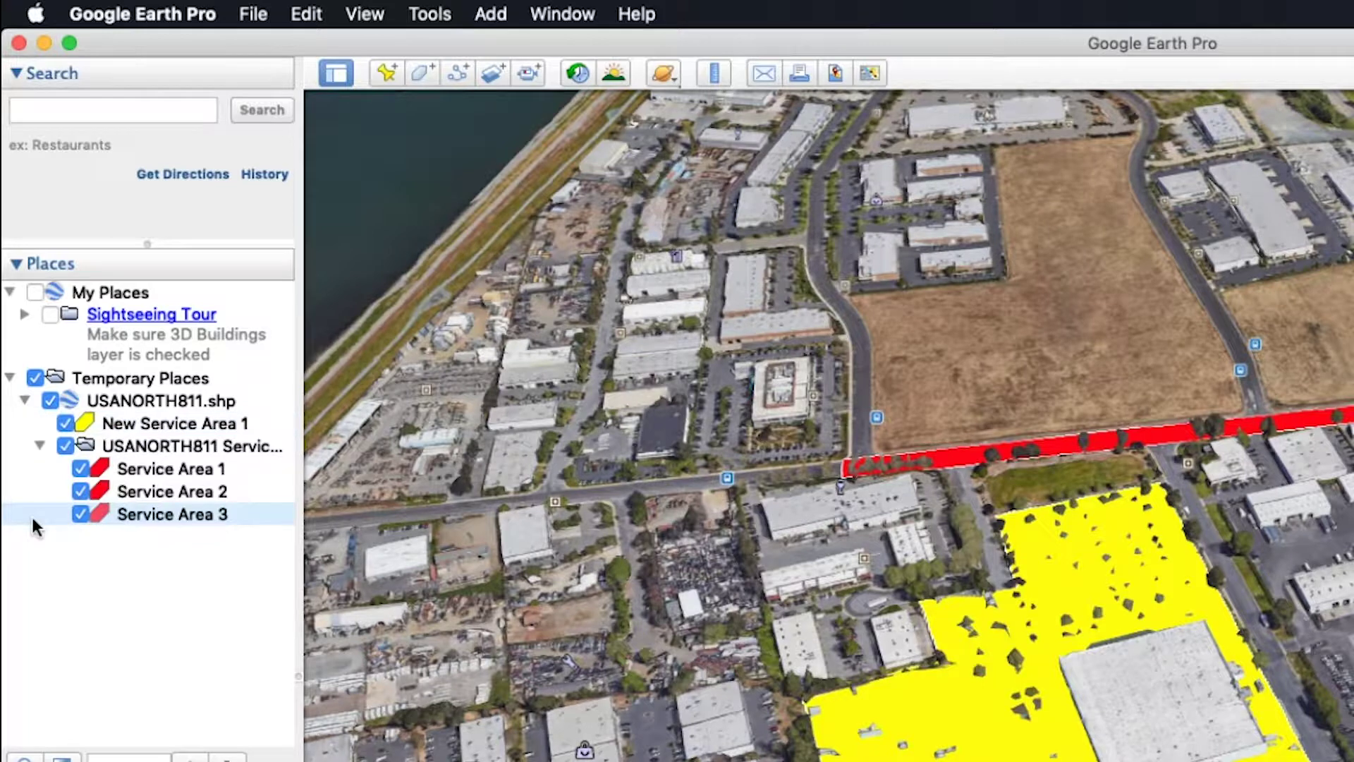
click(151, 426)
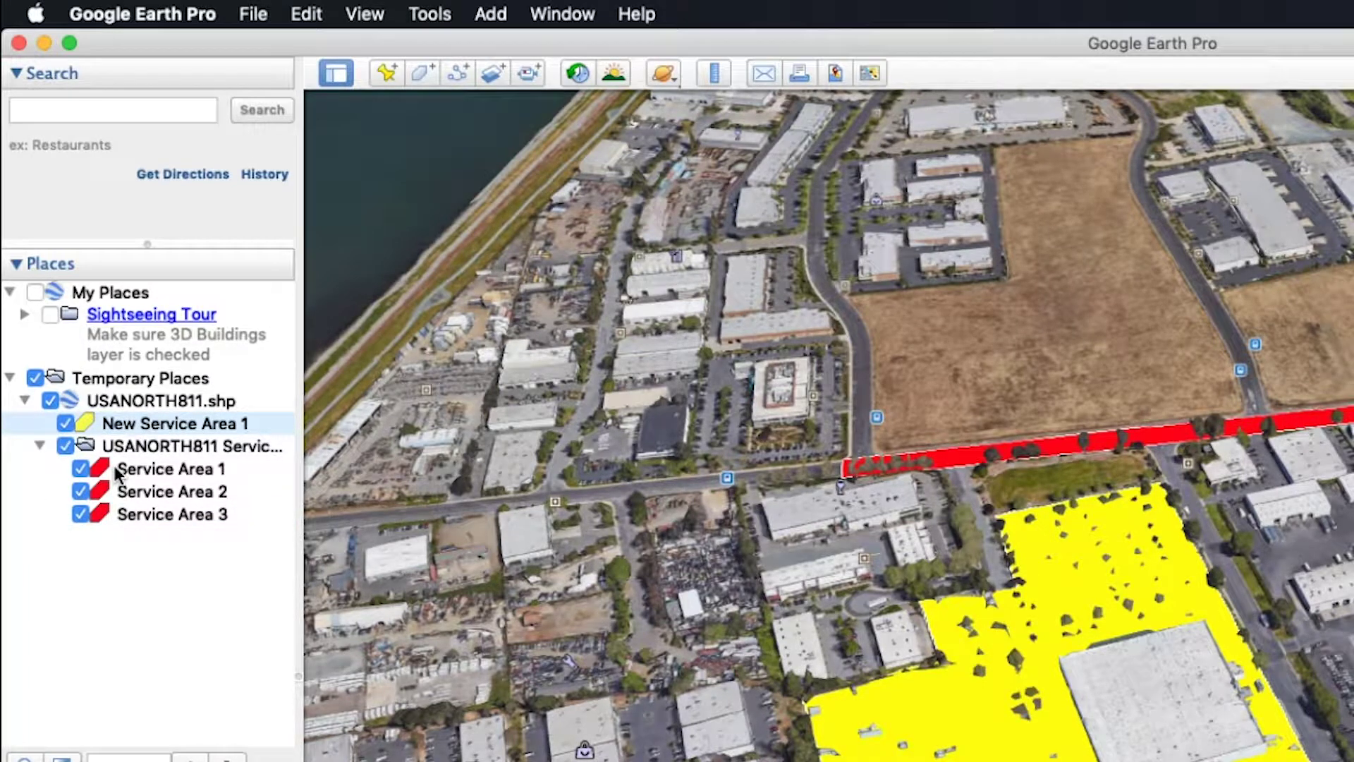
drag(137, 426, 170, 460)
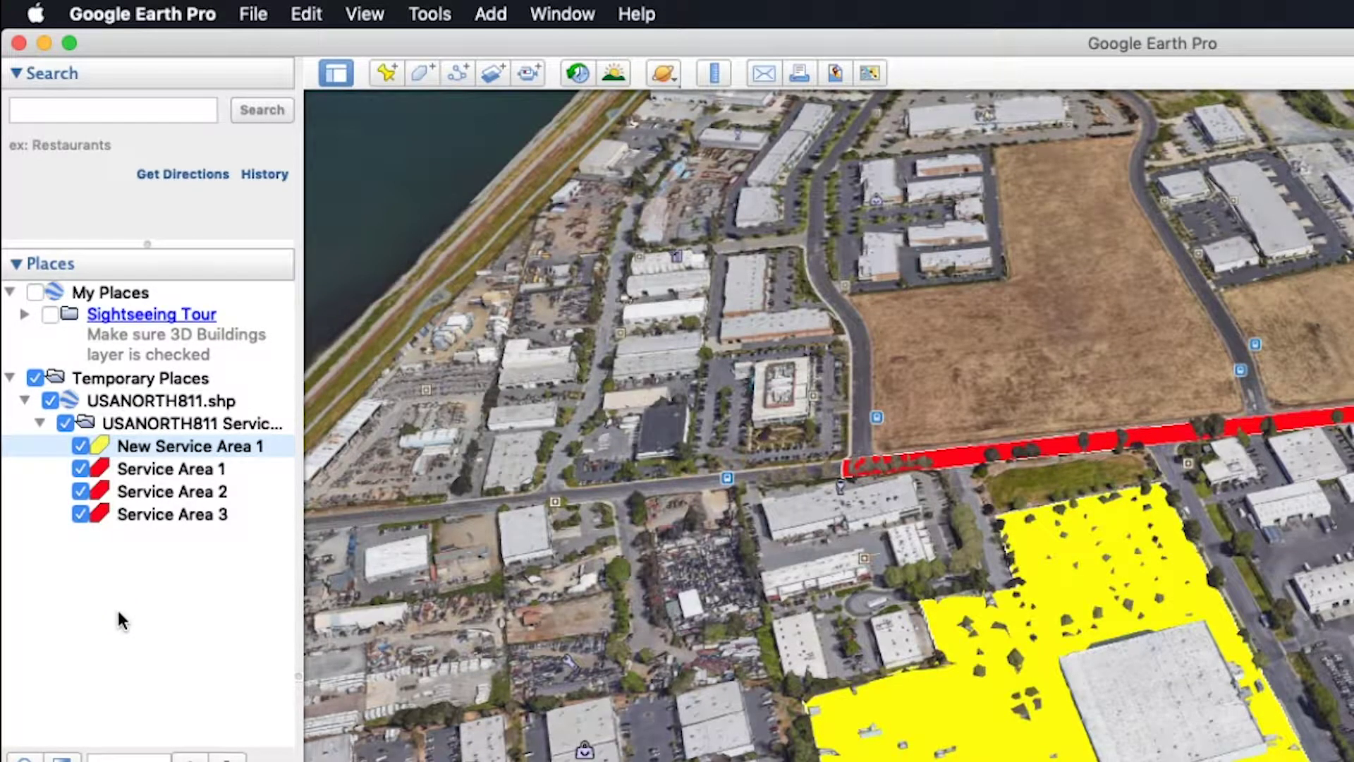
Save the USANORTH811.shp layer as a KMZ file on the Desktop
right_click(137, 404)
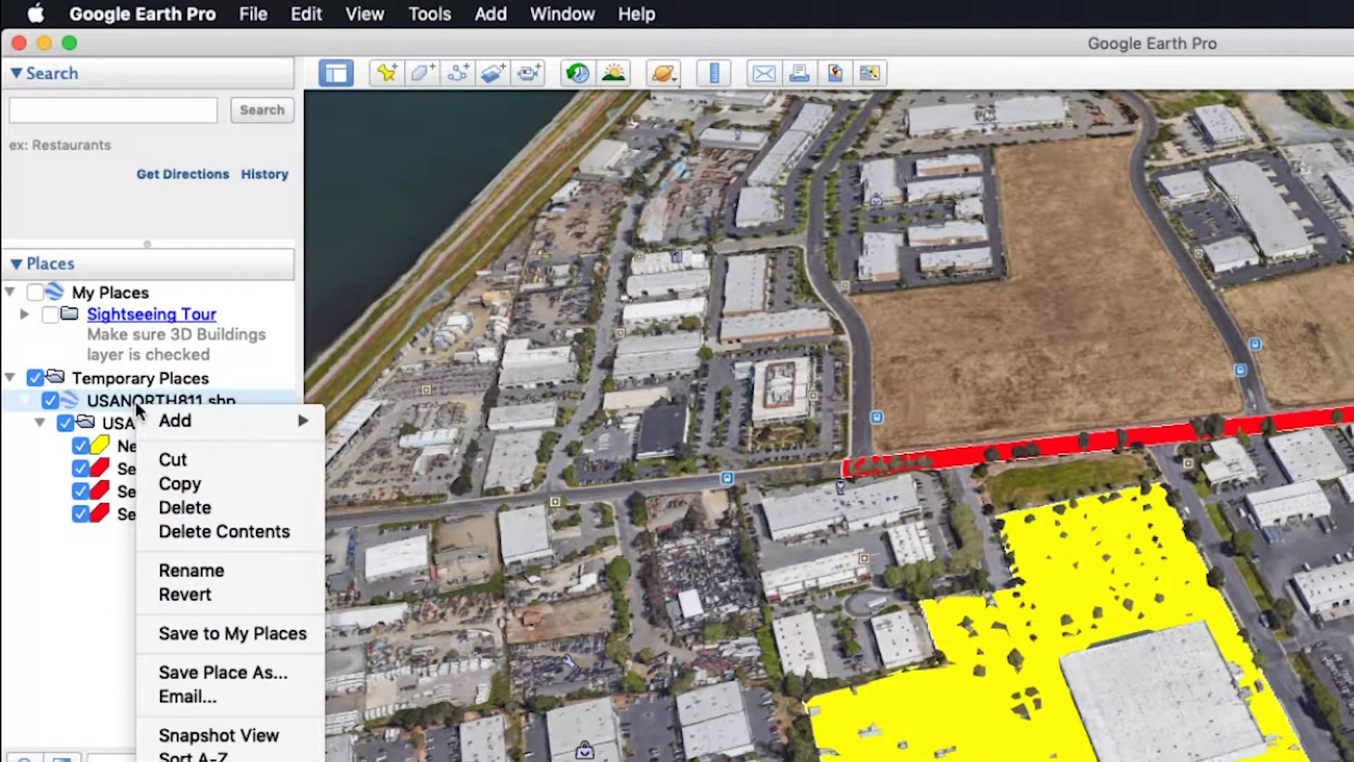
click(232, 672)
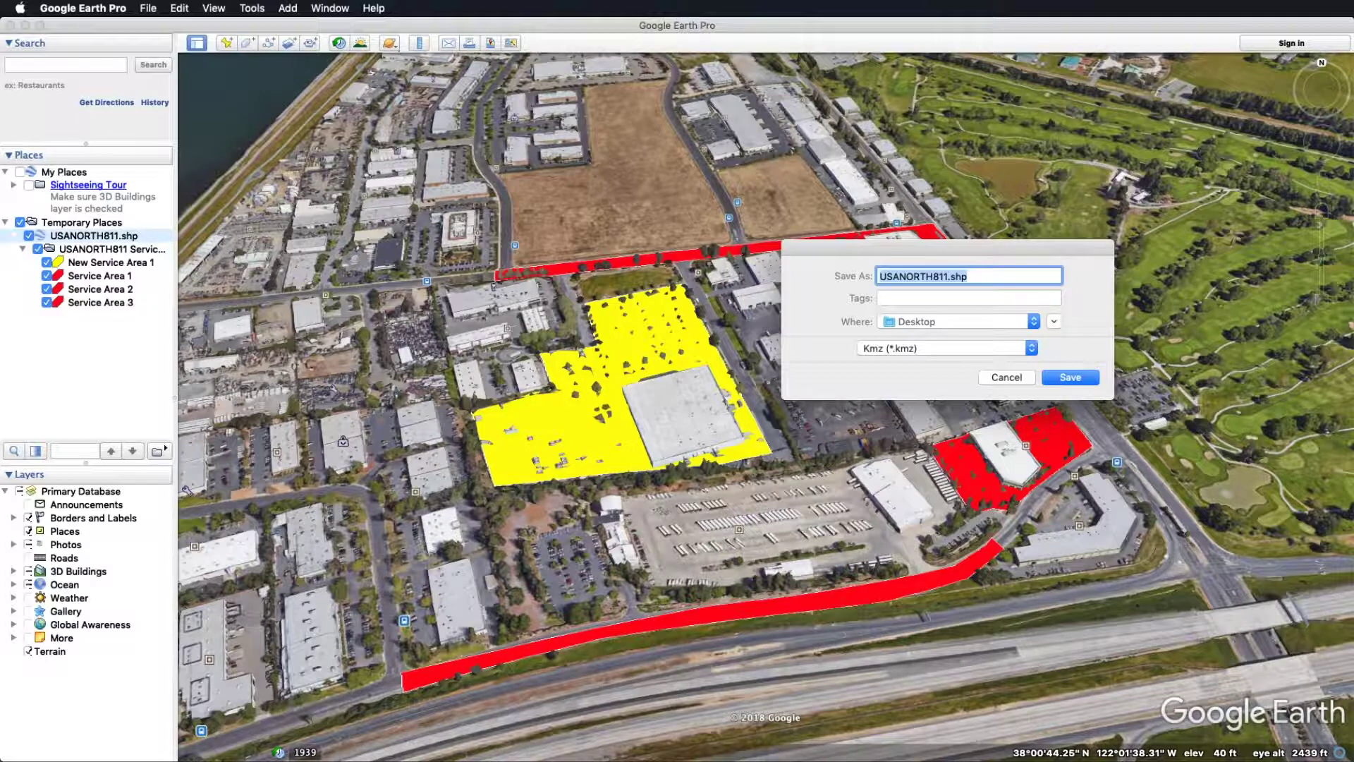
click(1007, 352)
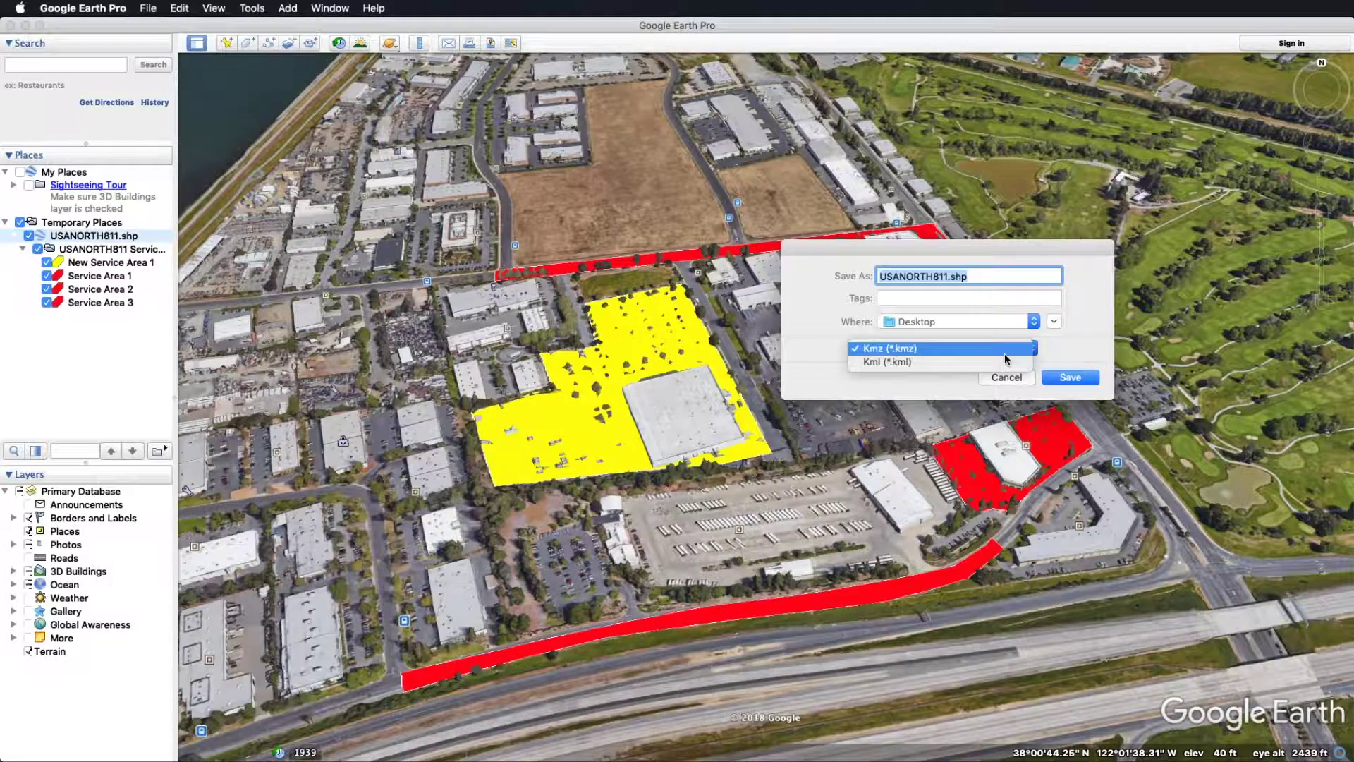
click(1004, 353)
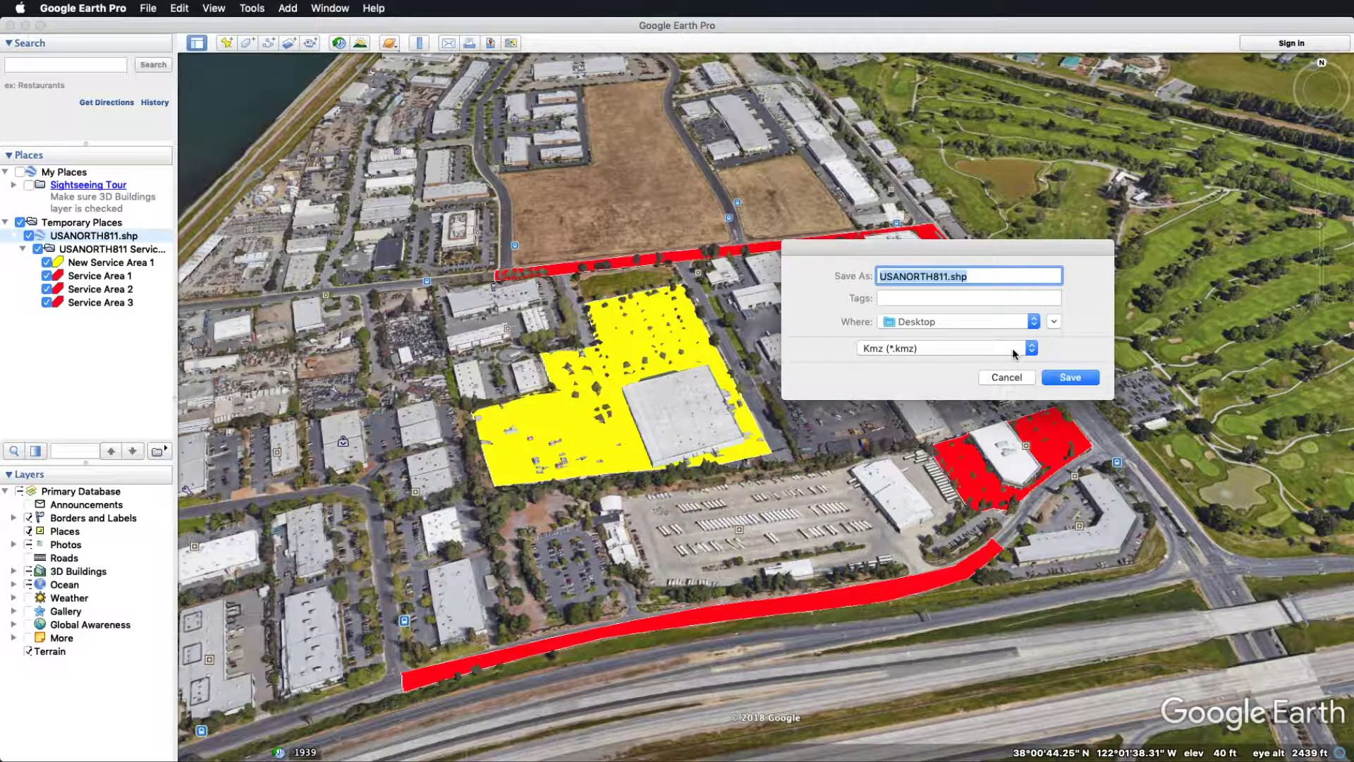
click(1070, 377)
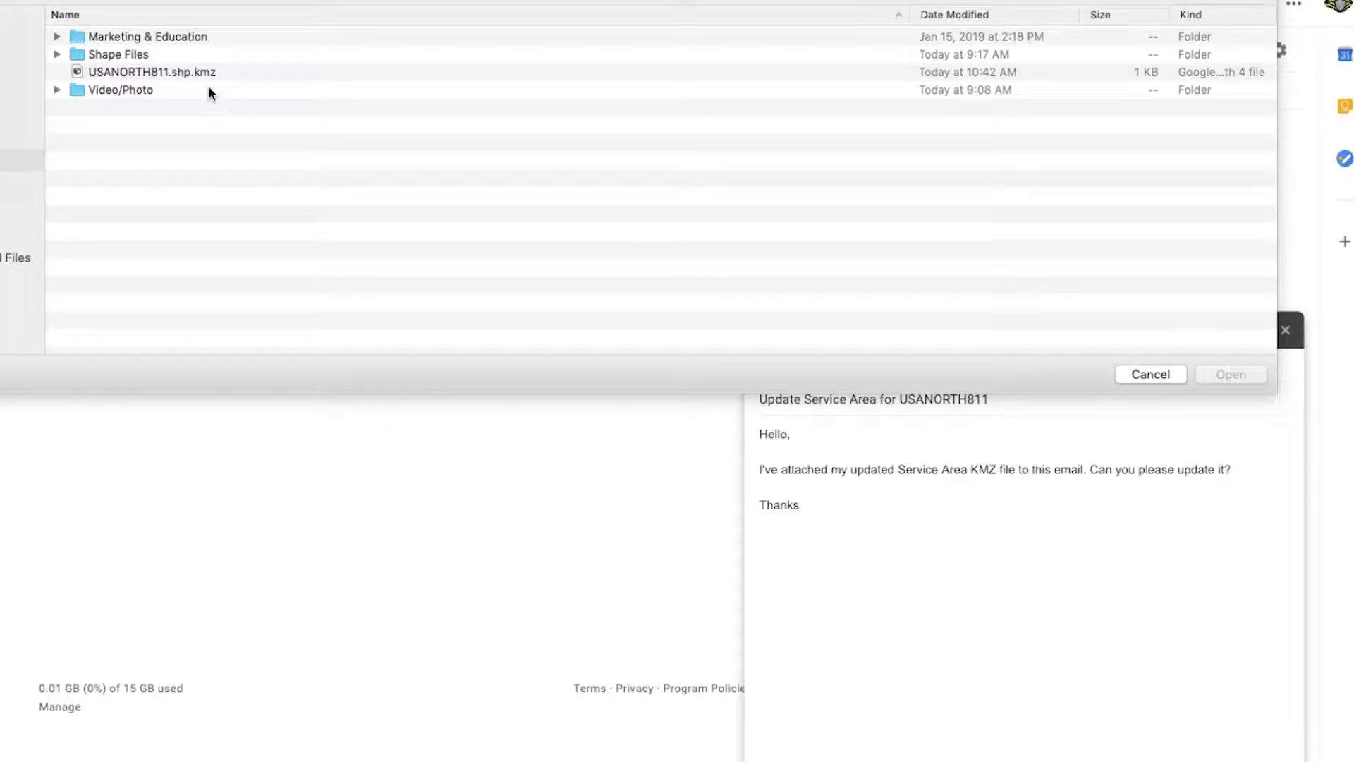
Attach USANORTH811.shp.kmz to the Update Service Area for USANORTH811 draft
click(200, 73)
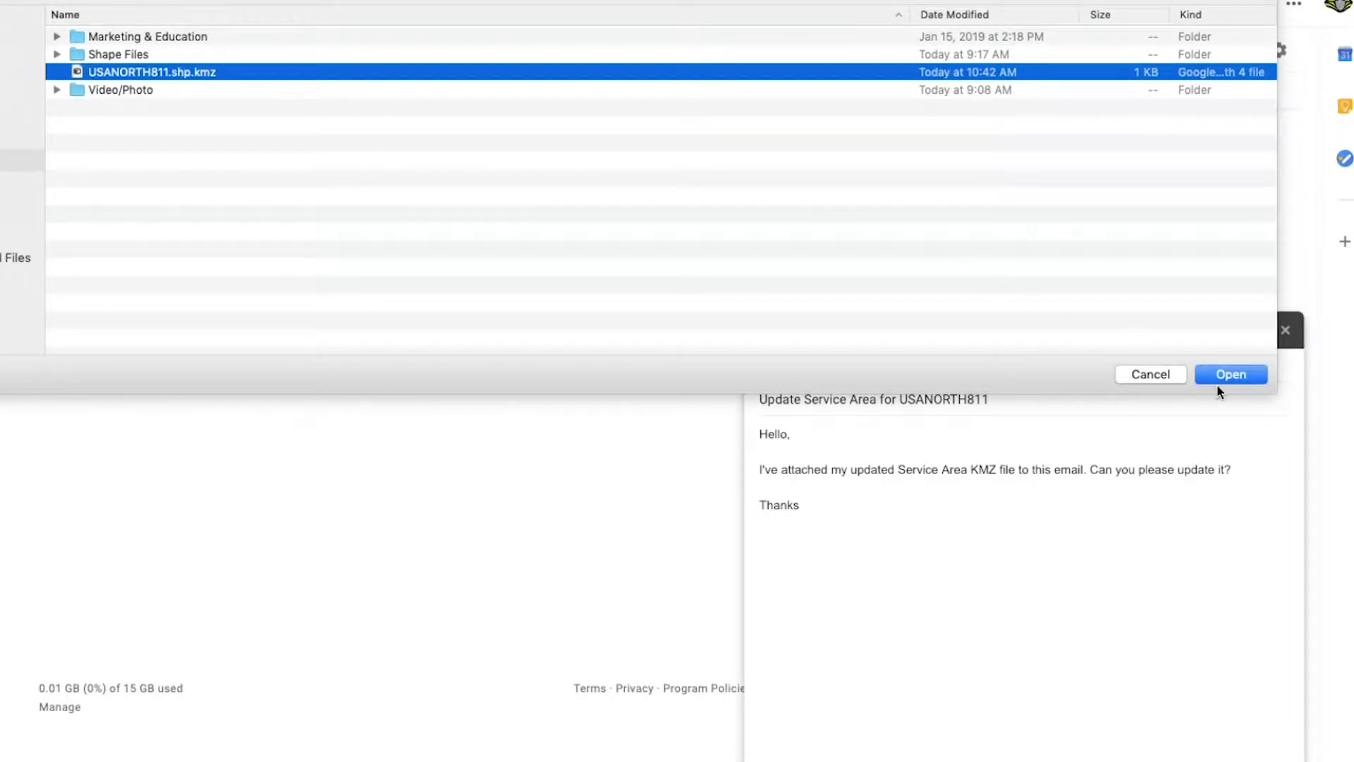
click(1237, 382)
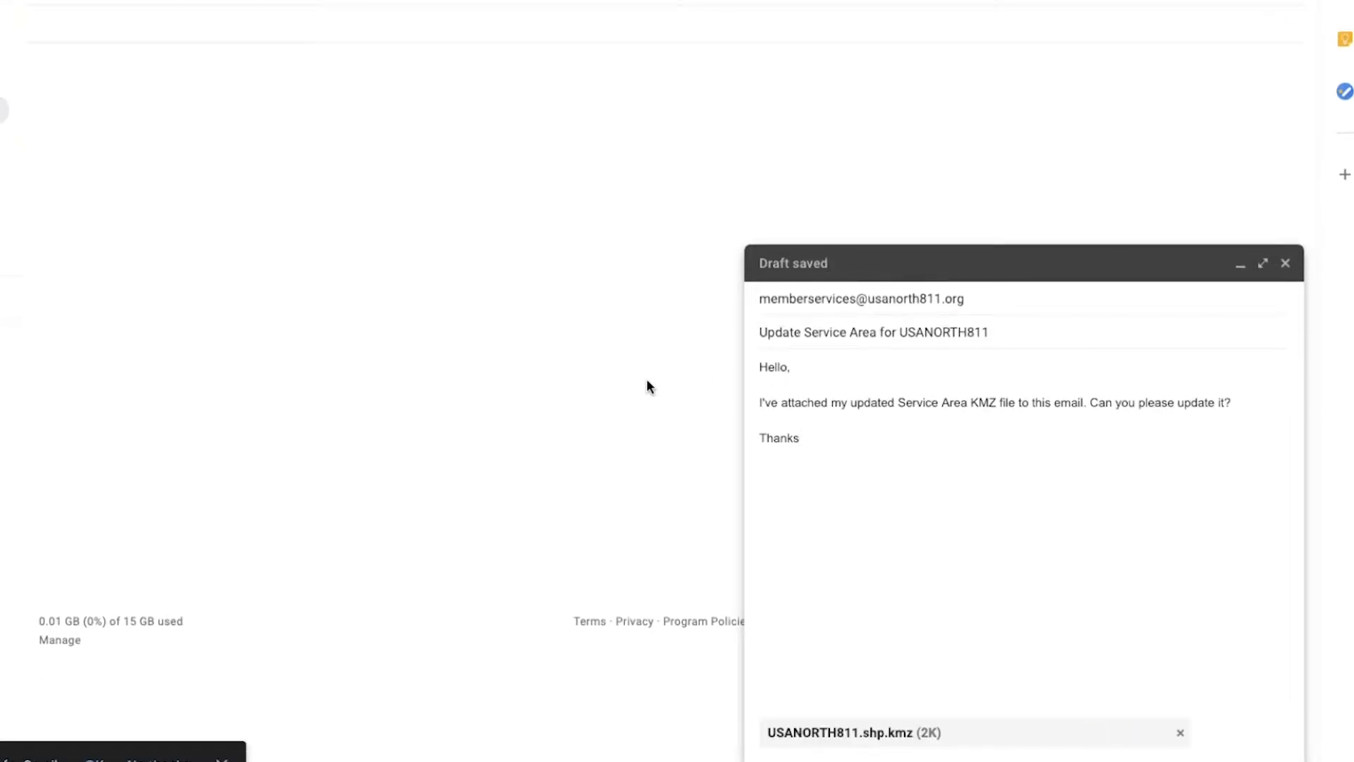